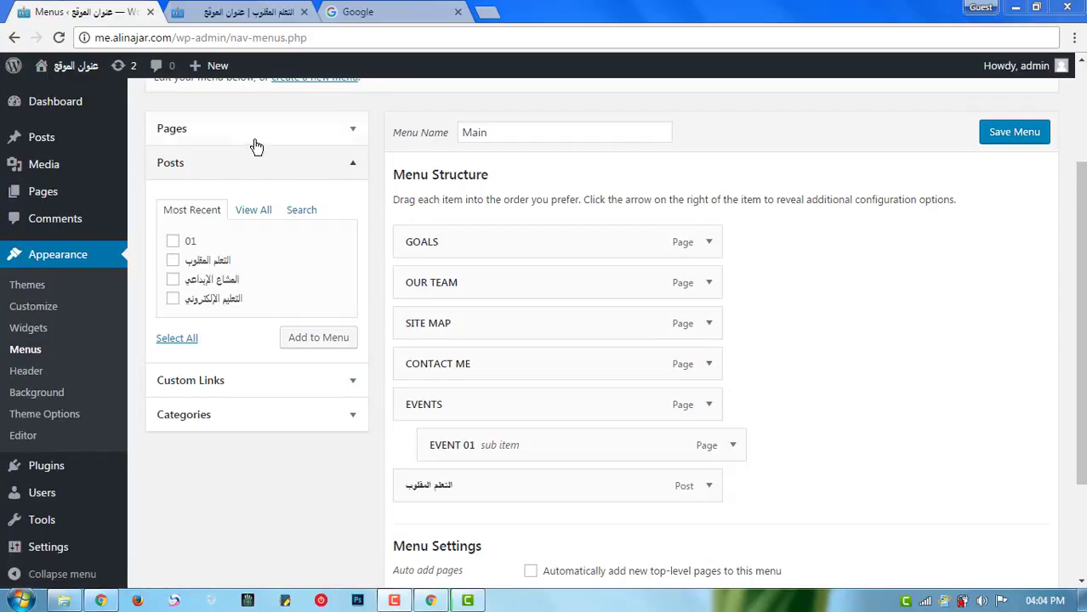
click(305, 171)
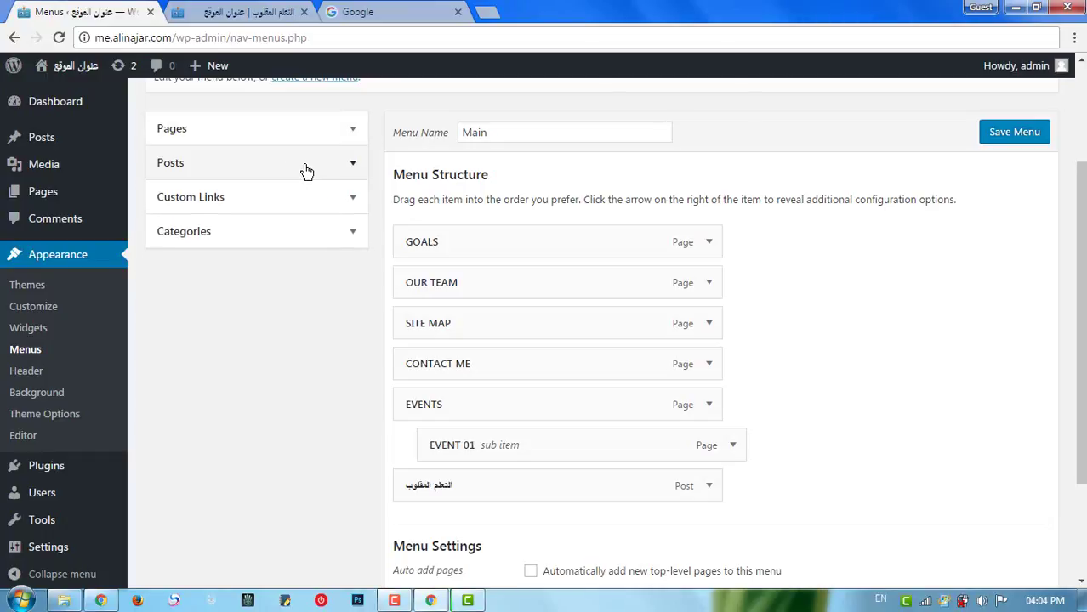
click(309, 200)
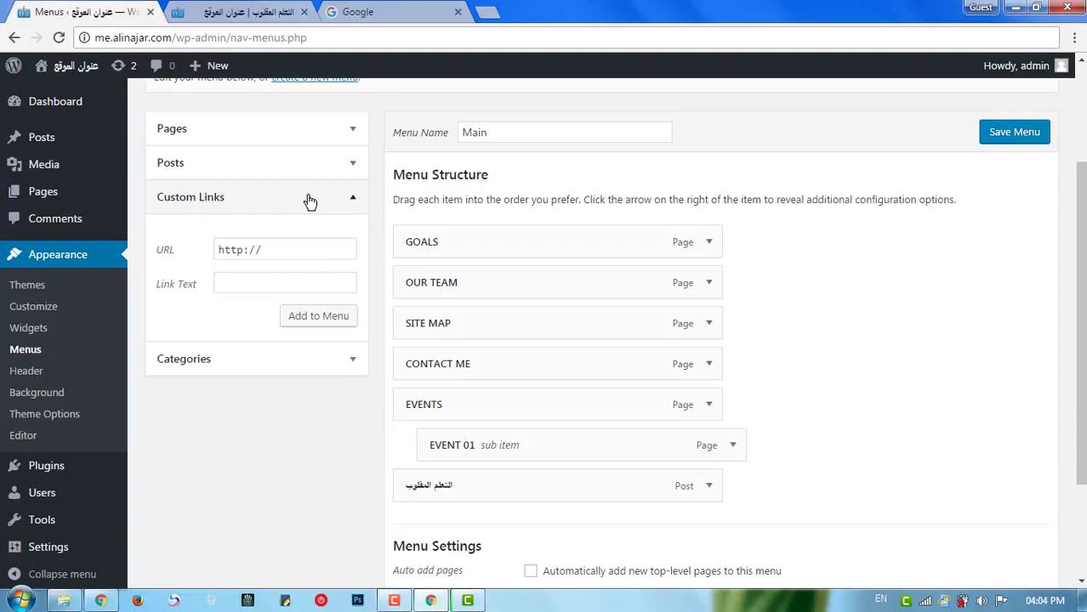
click(367, 13)
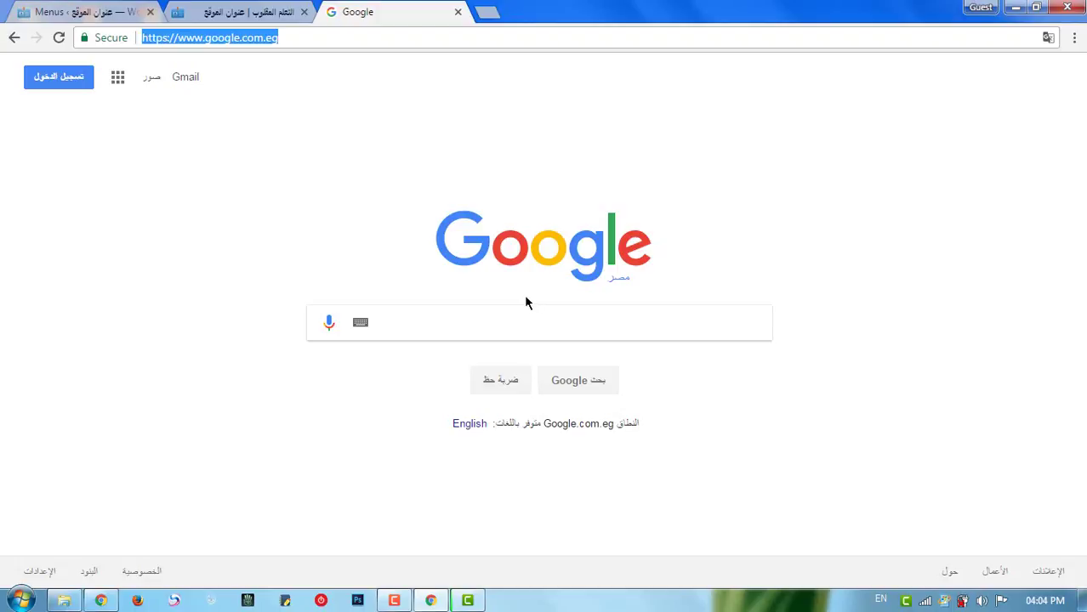
click(92, 12)
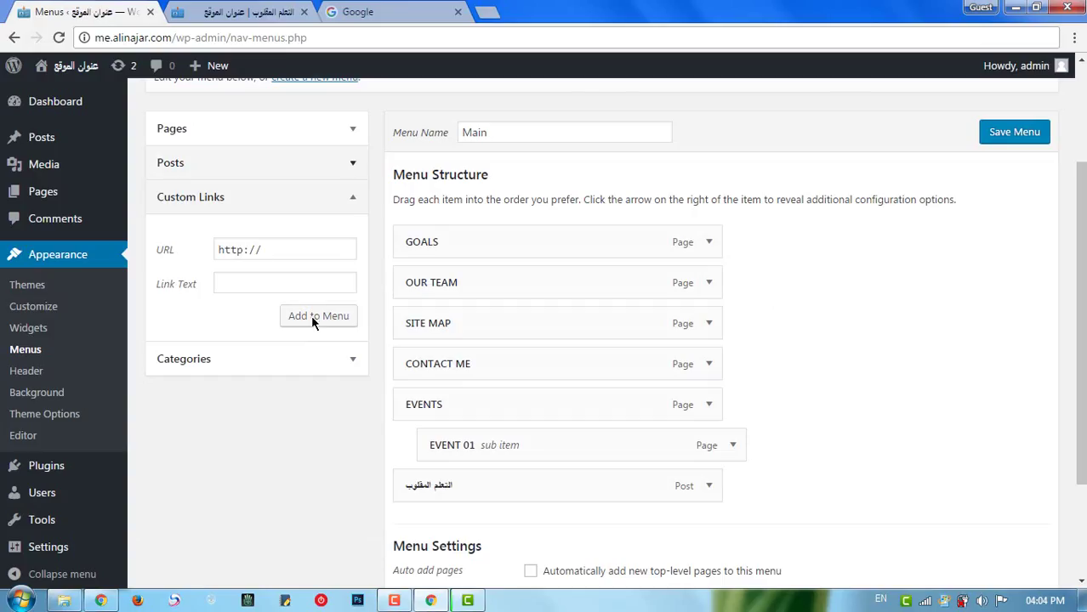
drag(299, 246, 165, 252)
text(https://www.google.com.eg/)
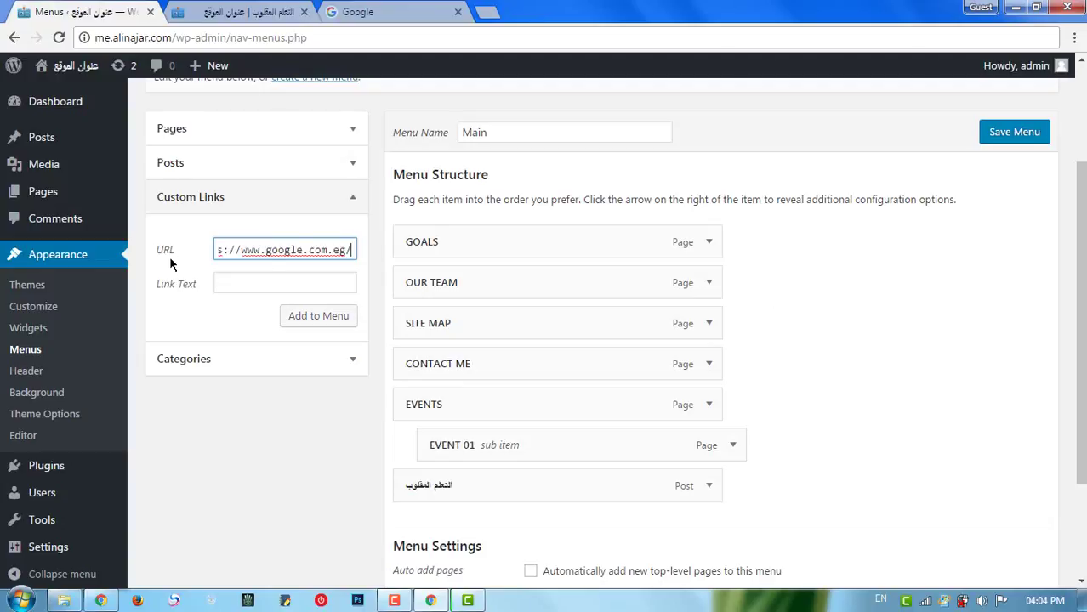
click(258, 281)
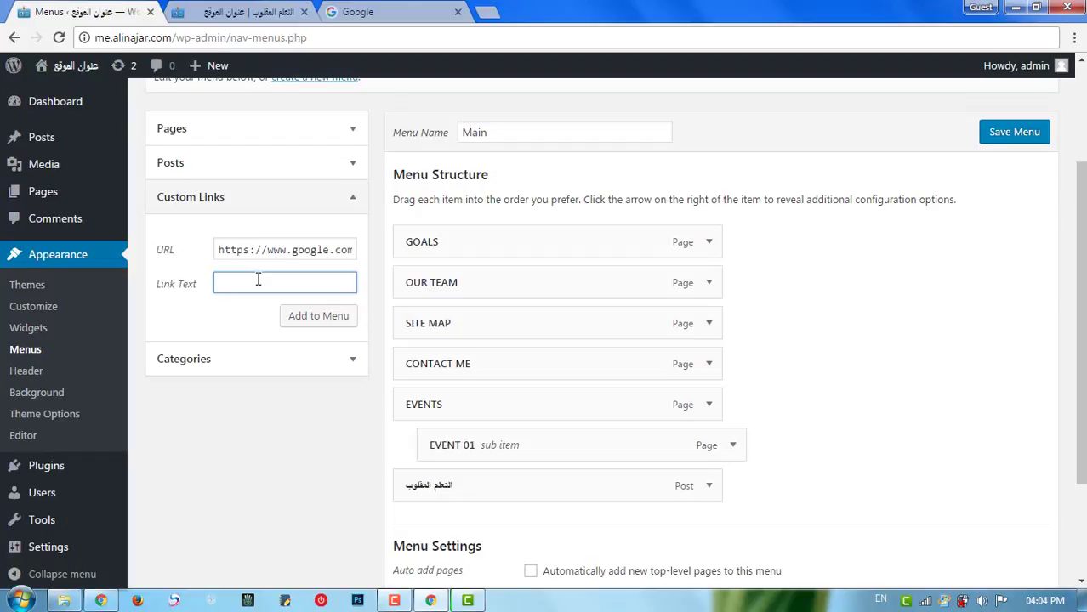
text(GOOGLe)
click(323, 316)
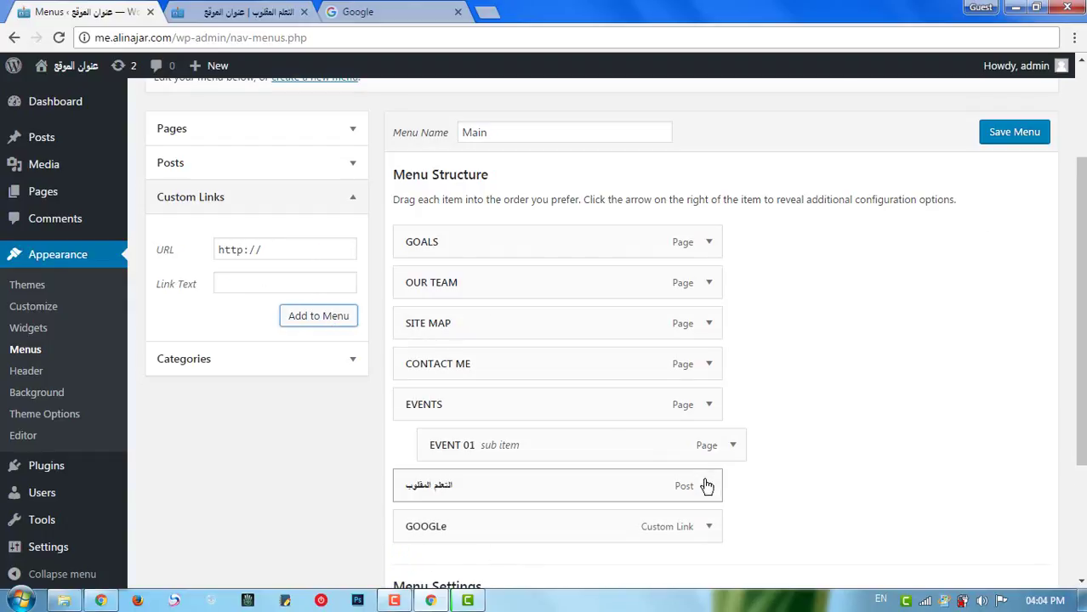
- Correct the custom link's navigation label to "GOOGLE" and save the Main menu
click(709, 527)
scroll(554, 492, down, 2)
click(480, 464)
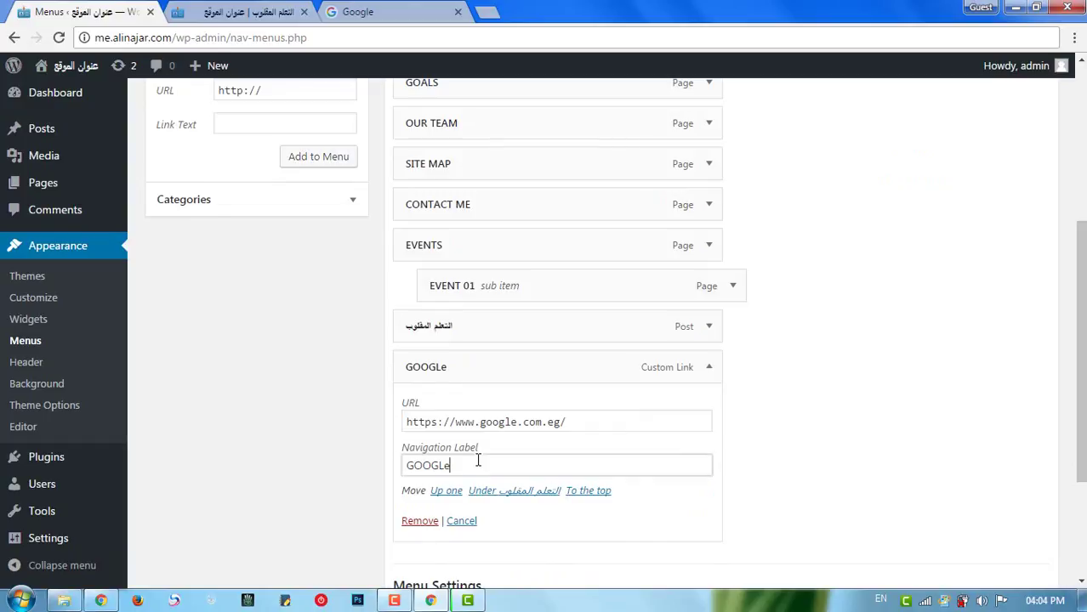
key(BackSpace)
text(E)
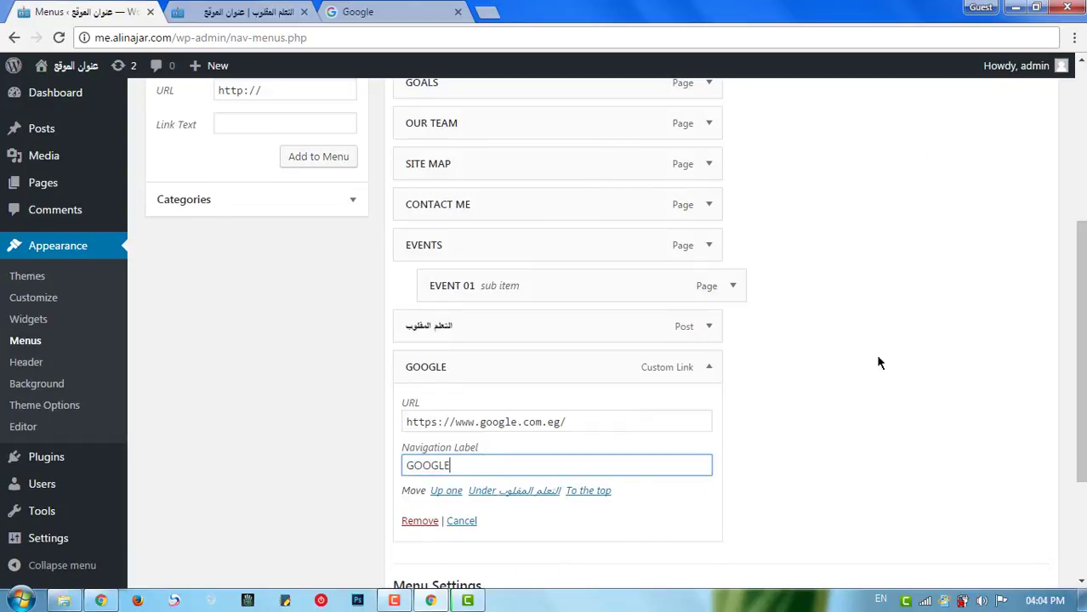
scroll(958, 231, up, 3)
click(1015, 218)
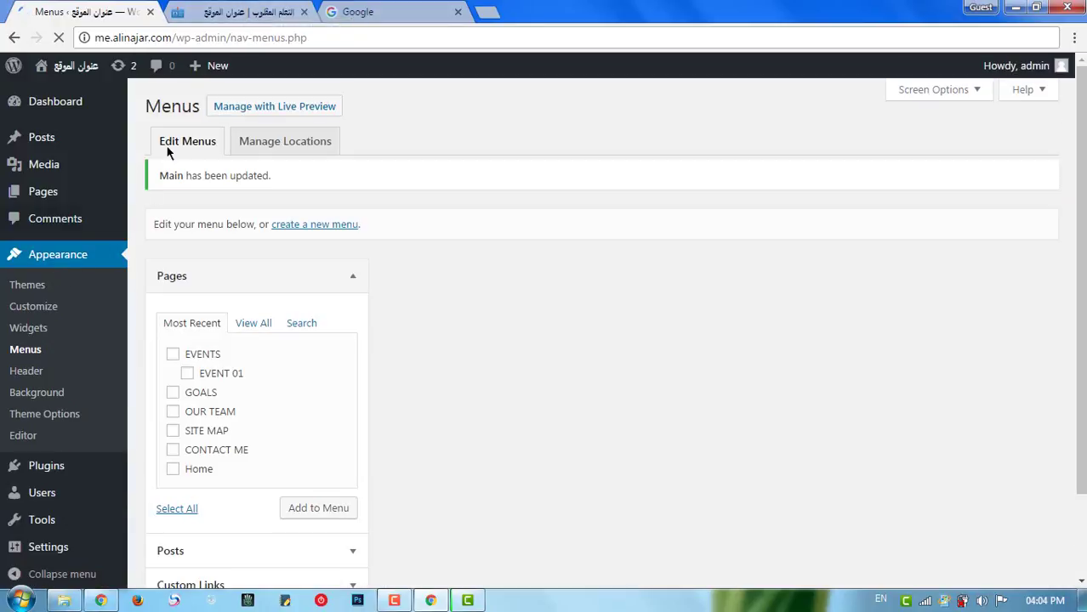
- Reload the التعلم المقلوب post on the live site and check the GOOGLE link in its navigation menu
click(246, 11)
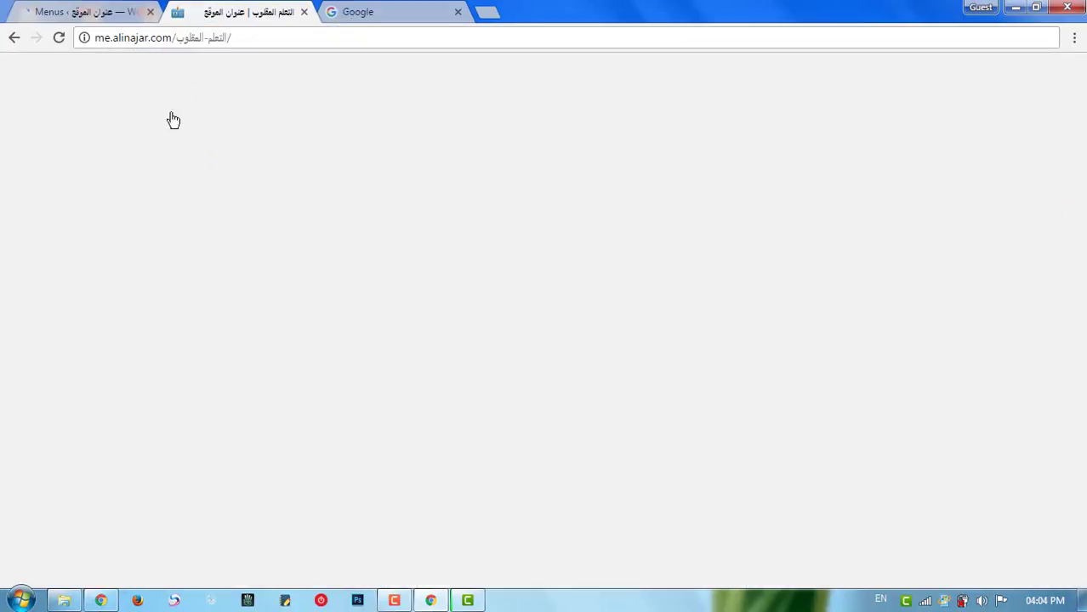
right_click(90, 202)
click(128, 252)
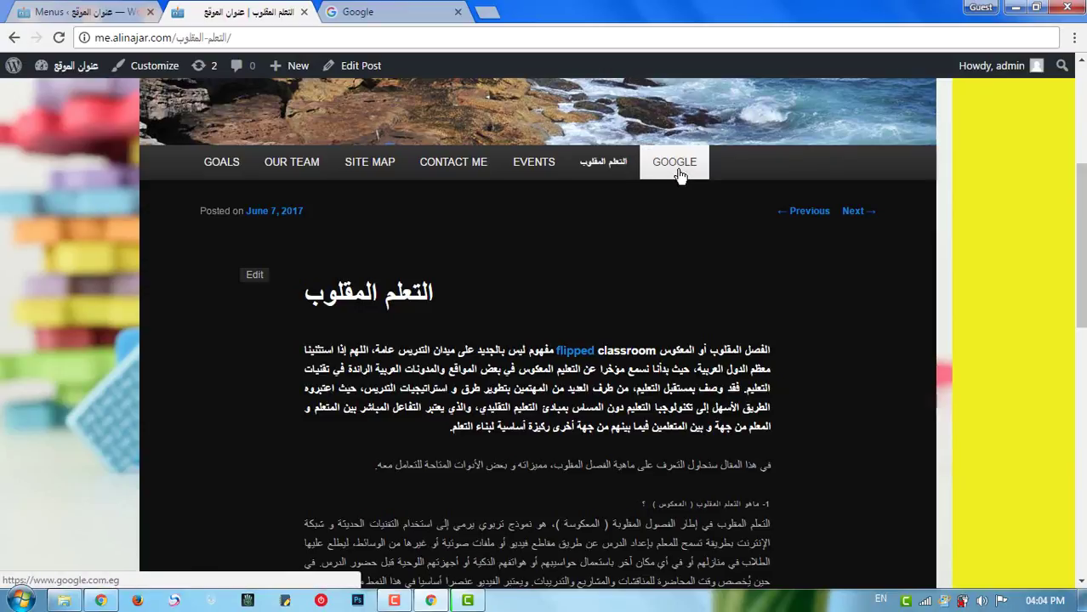
- Copy the web address of the التعلم المقلوب post as a possible custom link URL and return to the menu editor
click(85, 12)
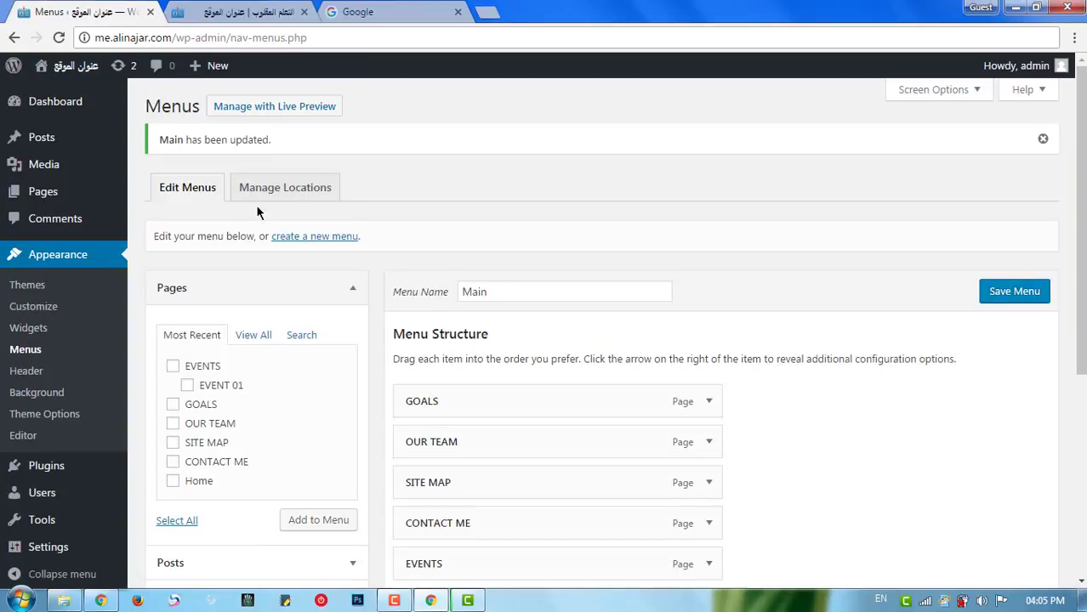
scroll(265, 485, down, 2)
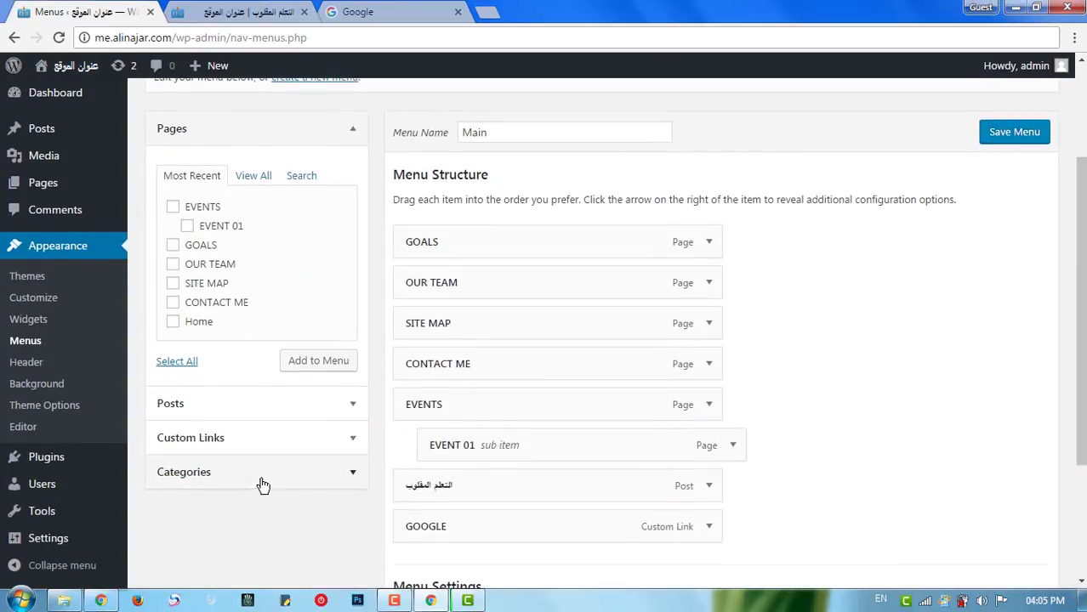
click(349, 444)
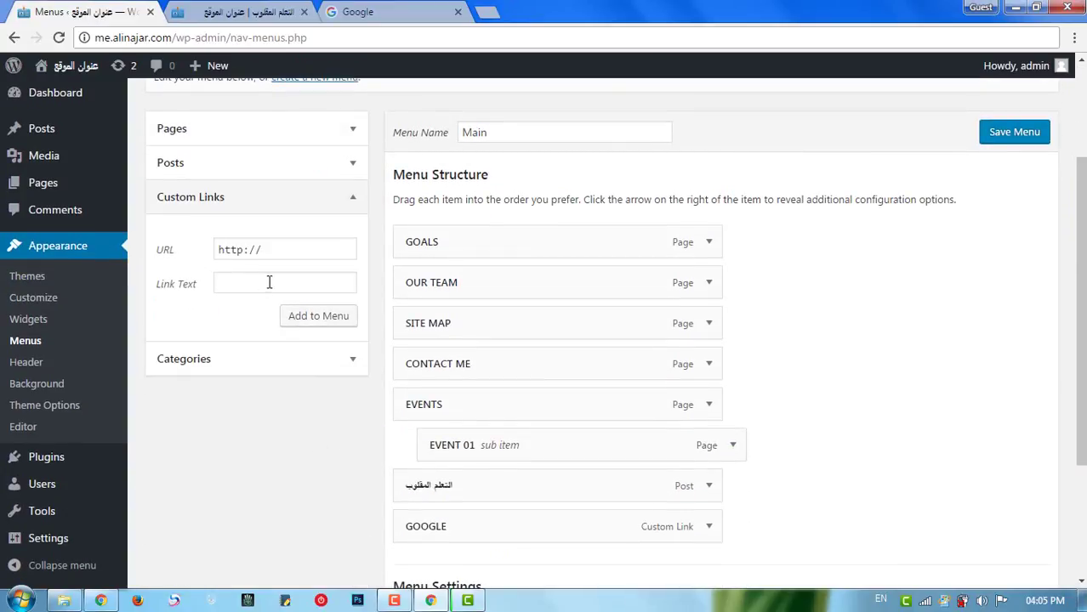
click(256, 15)
click(228, 37)
right_click(218, 39)
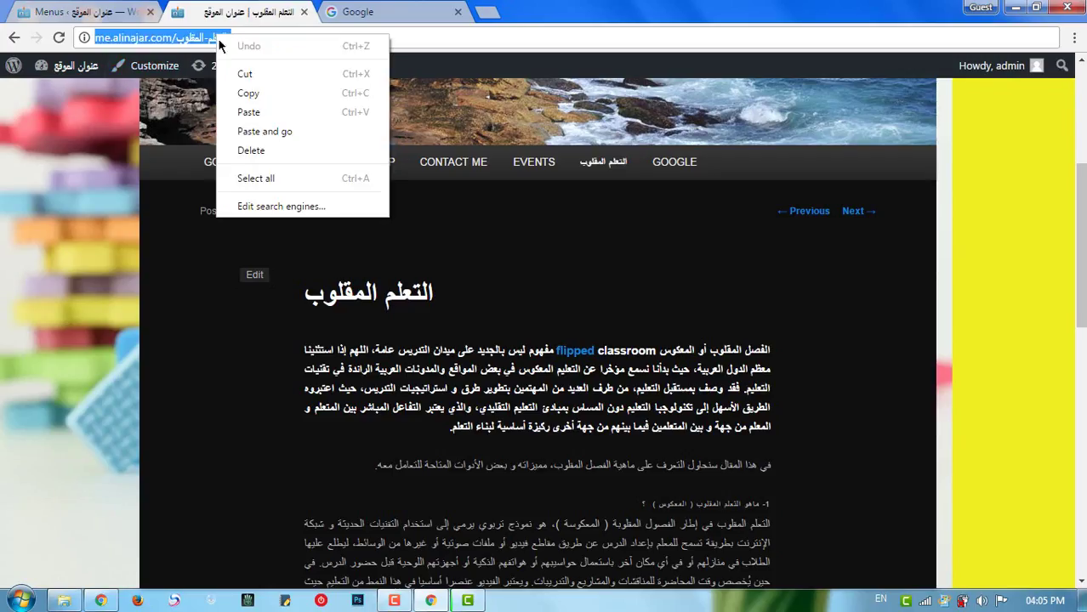
click(247, 95)
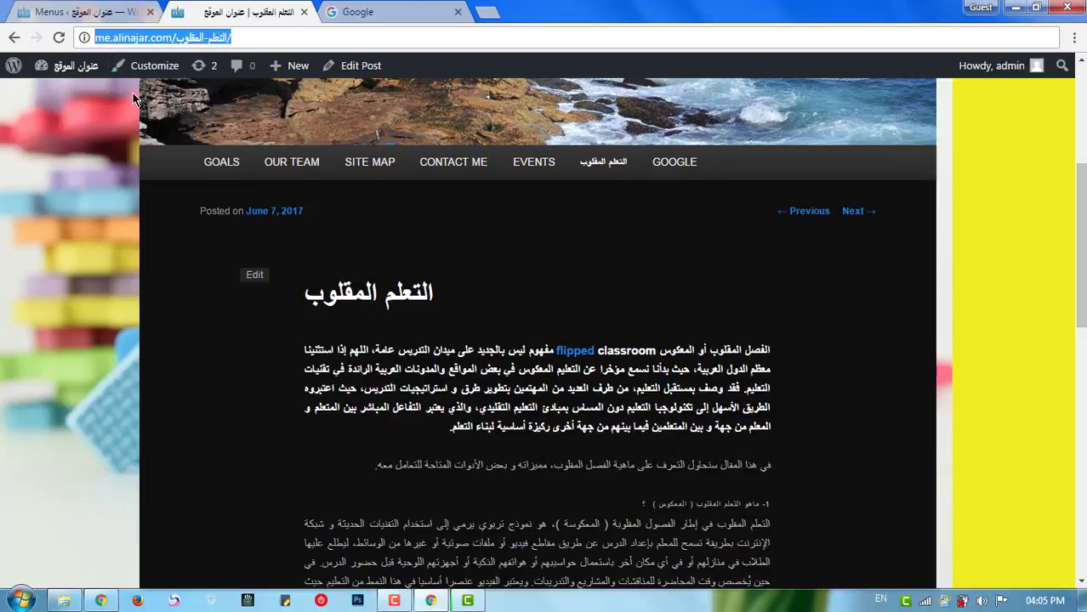
click(89, 10)
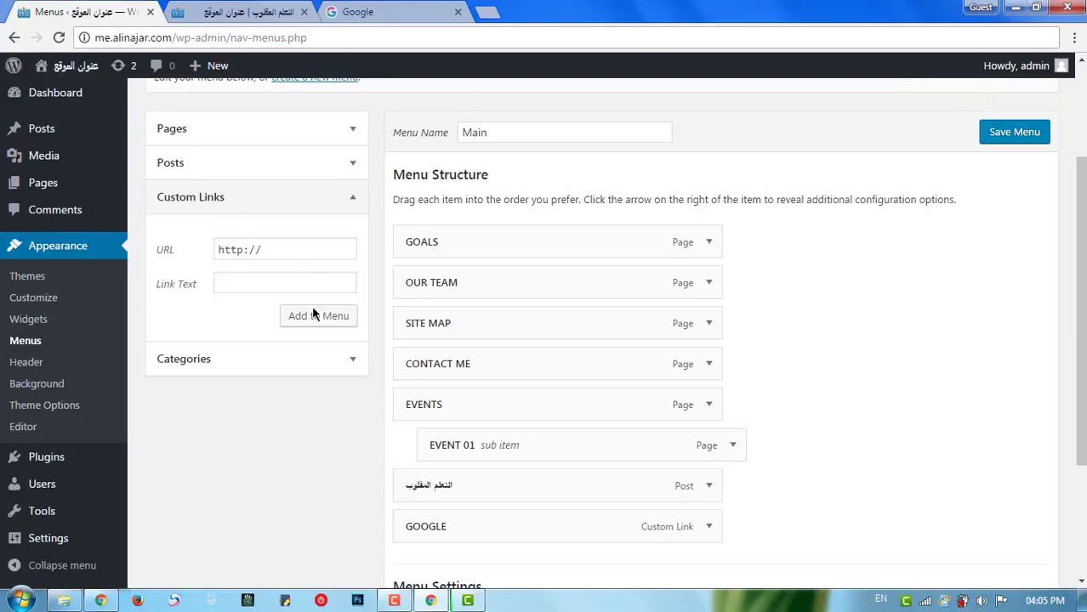
- Add the E learning category to the Main menu and save the menu
click(309, 359)
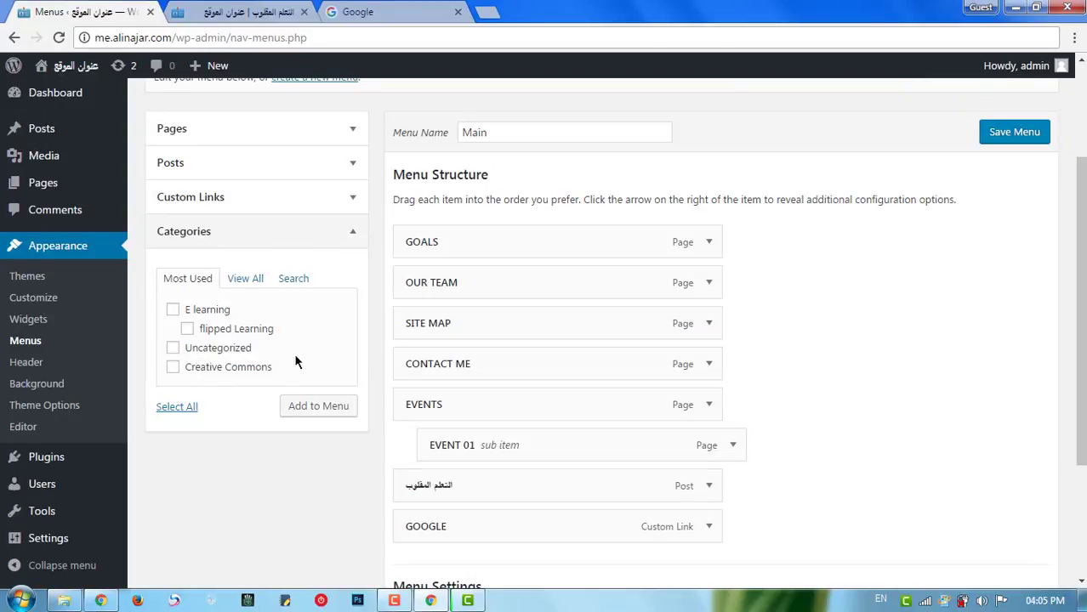
click(214, 315)
click(316, 407)
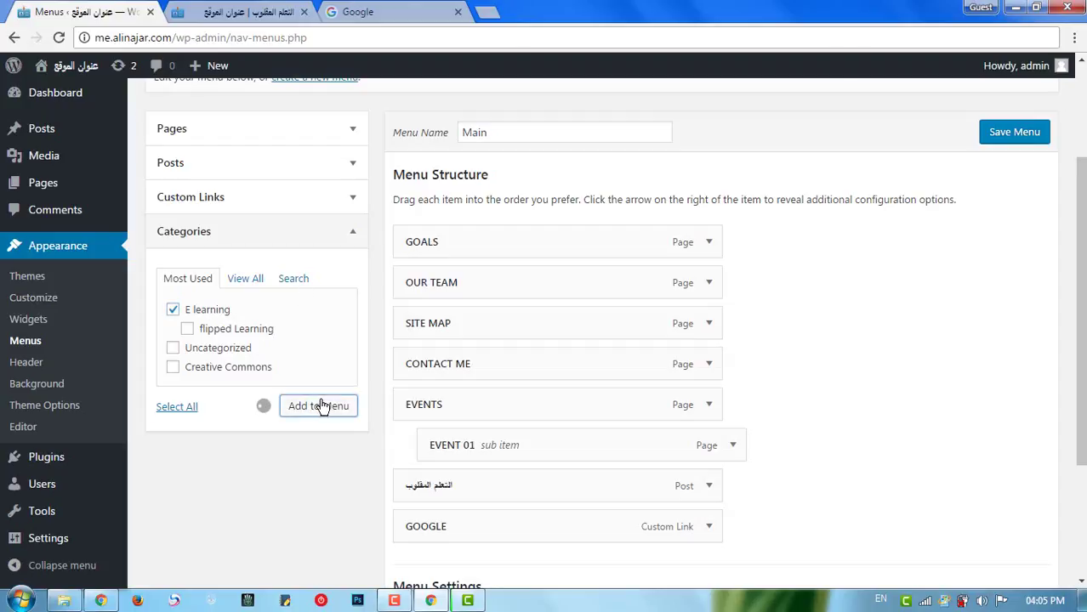
scroll(336, 425, down, 2)
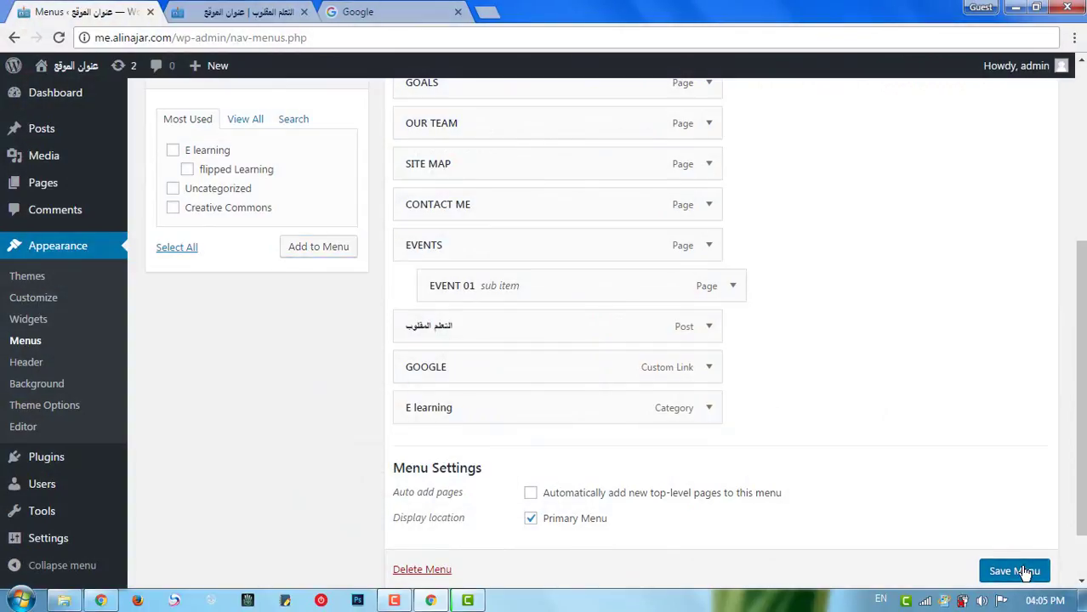
click(1020, 572)
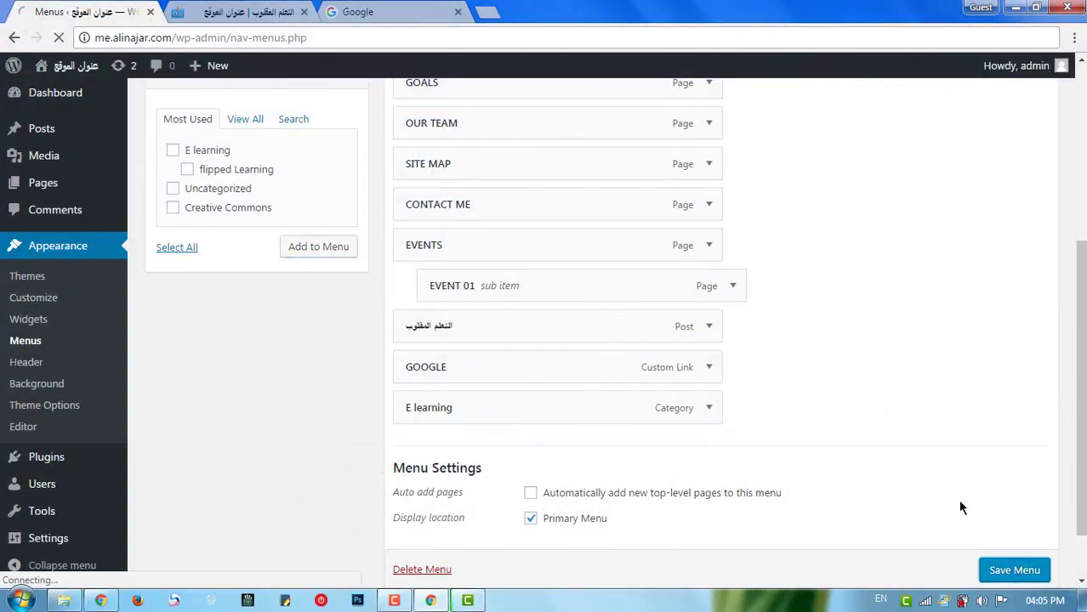
- Reload the live site and open E learning from its navigation menu to review the posts in that category
click(264, 10)
right_click(86, 193)
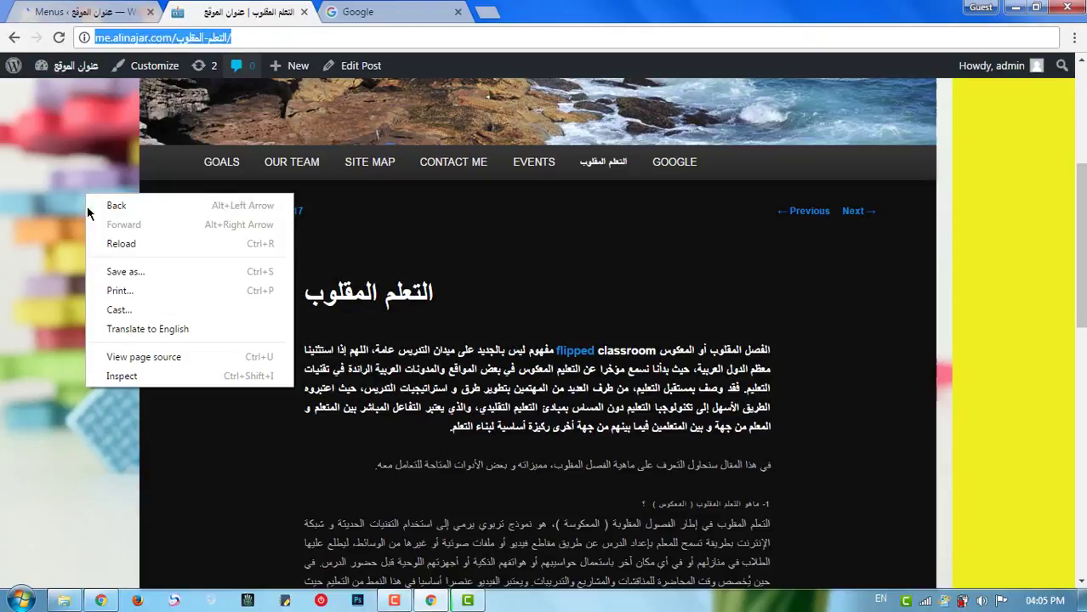
click(116, 247)
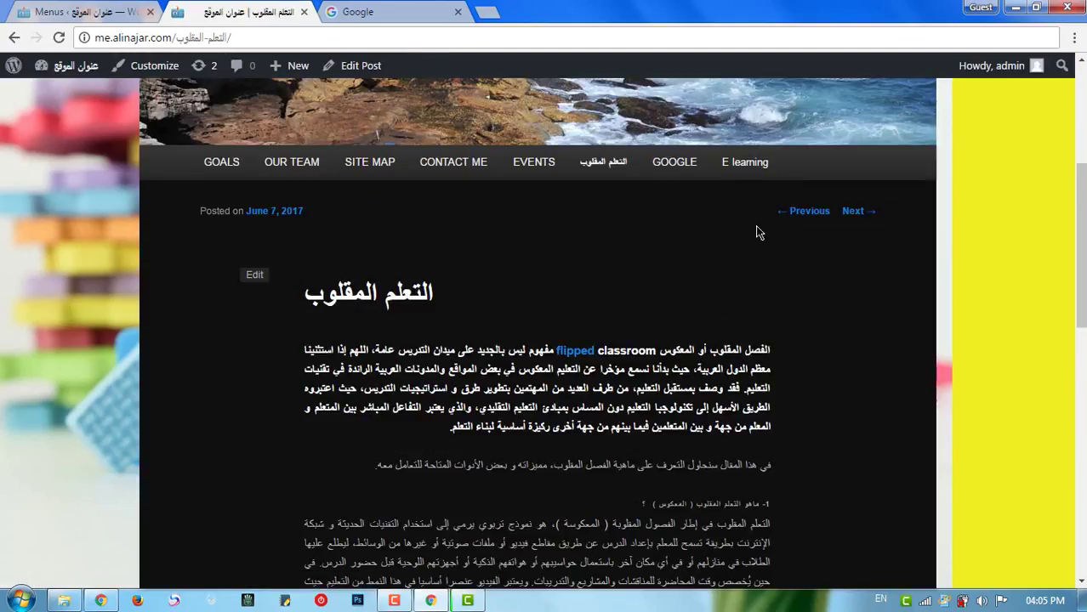
click(744, 179)
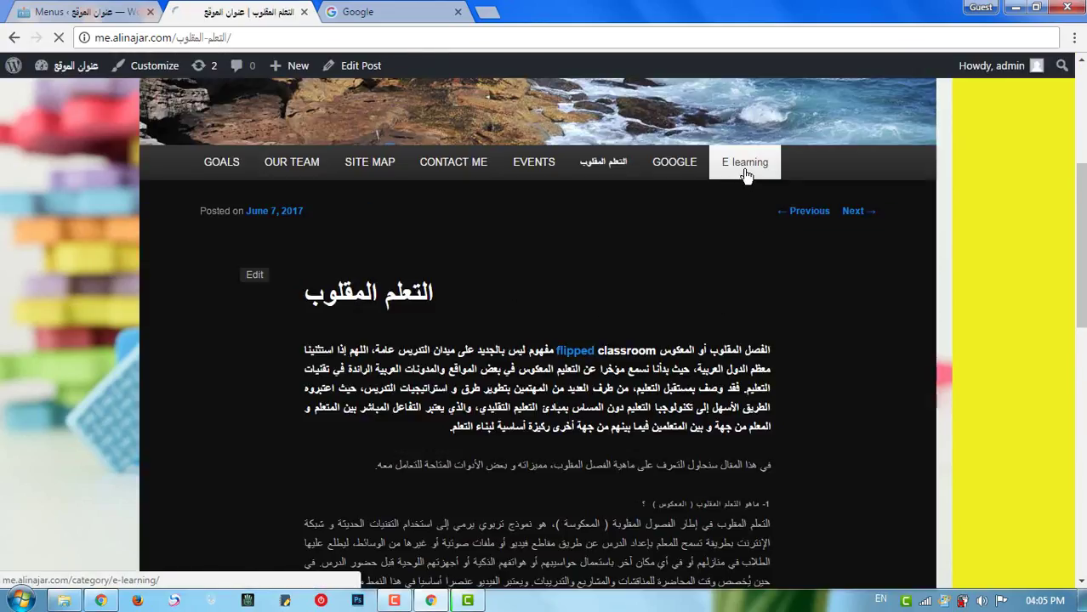
scroll(515, 376, down, 3)
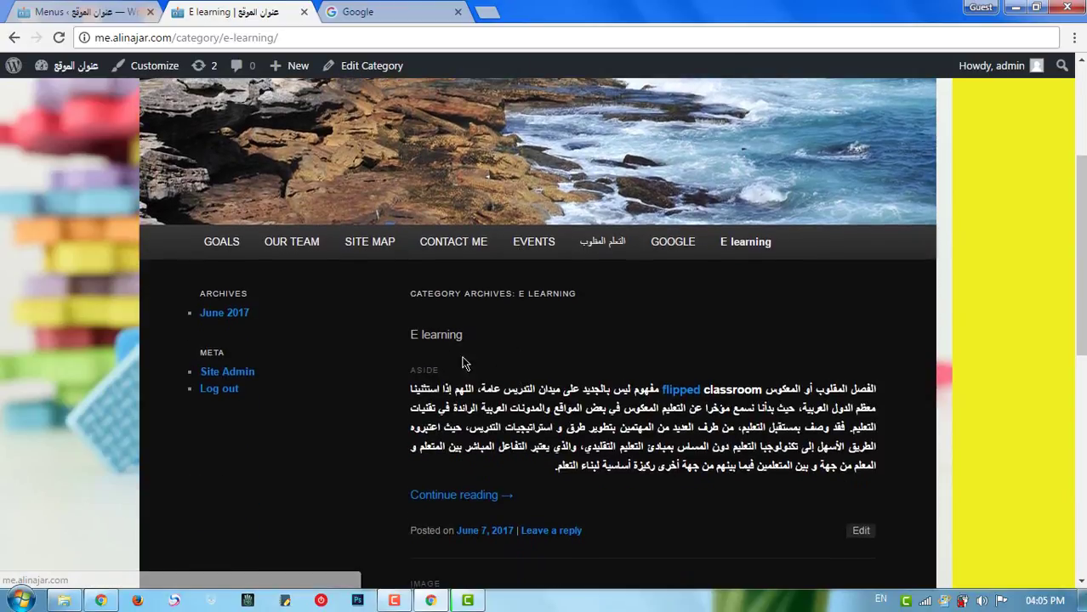
scroll(460, 339, down, 6)
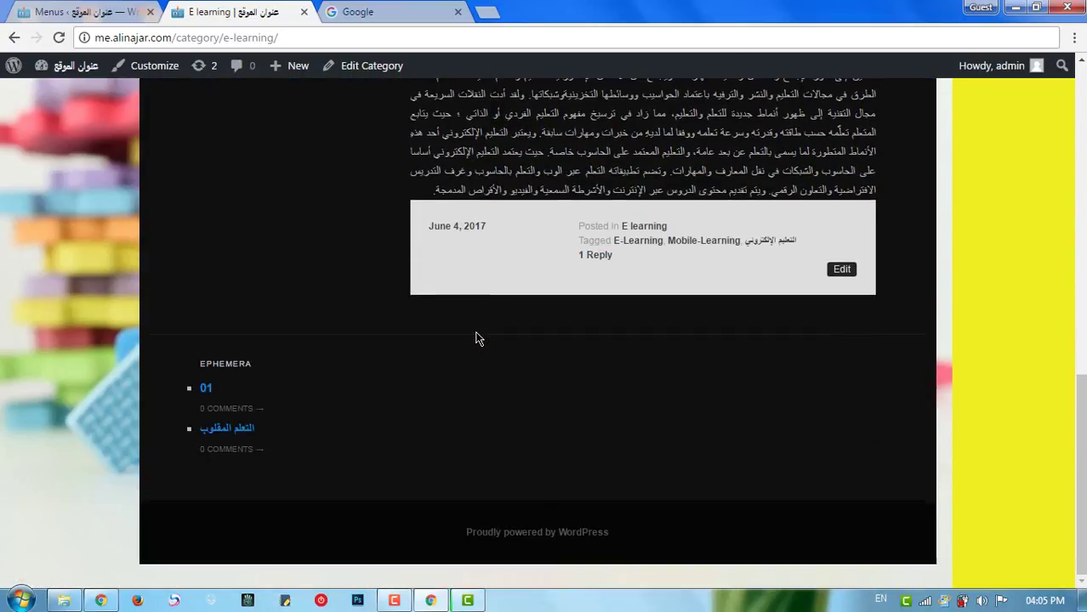
scroll(476, 338, up, 10)
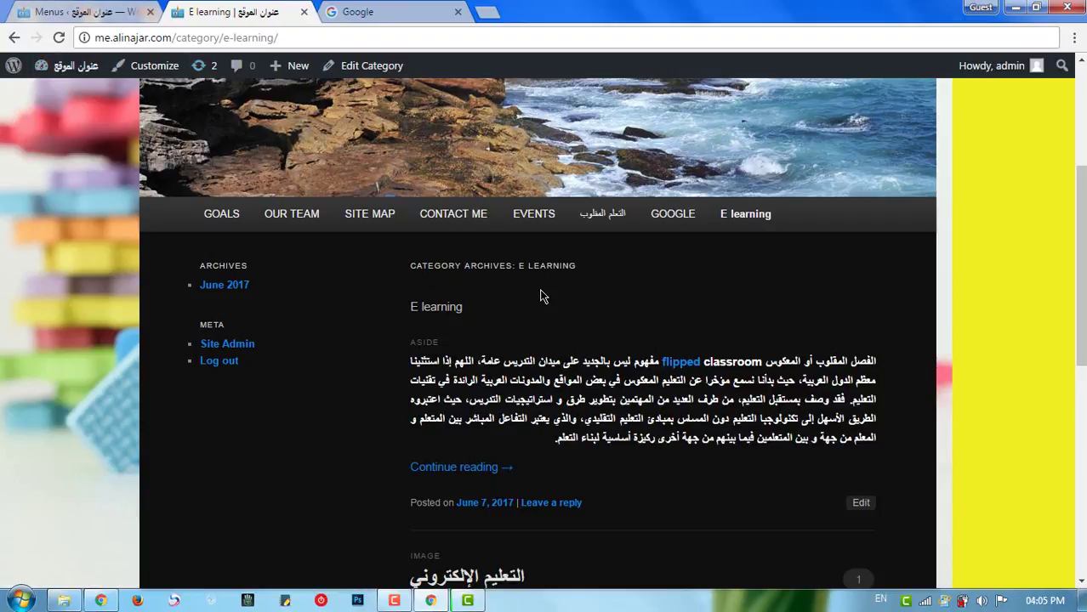
- Add the E learning and flipped Learning categories together to the Main menu in the menu editor
click(95, 7)
scroll(405, 392, down, 2)
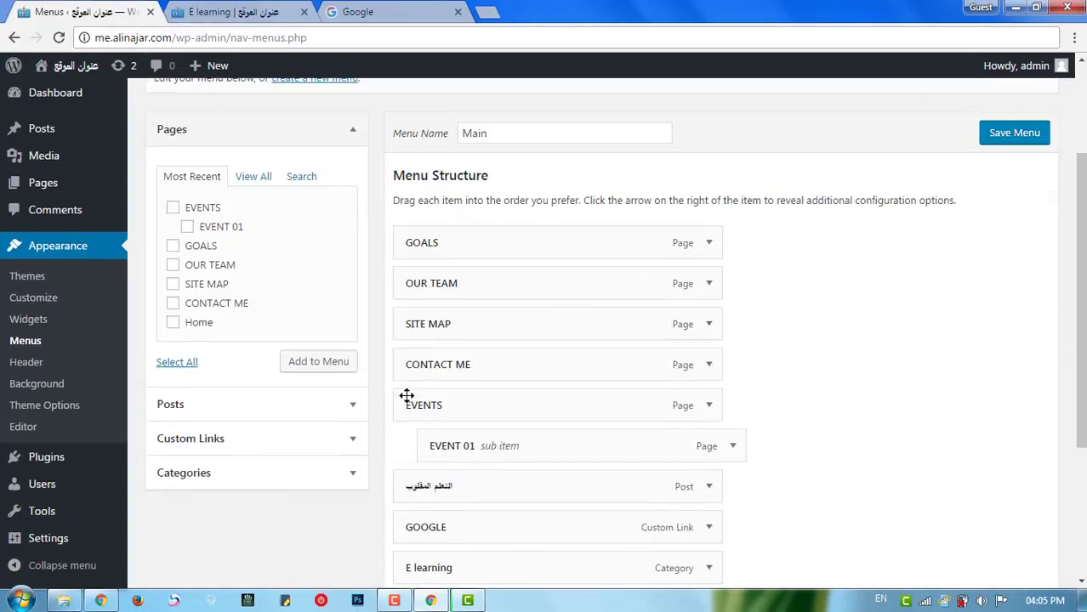
click(288, 485)
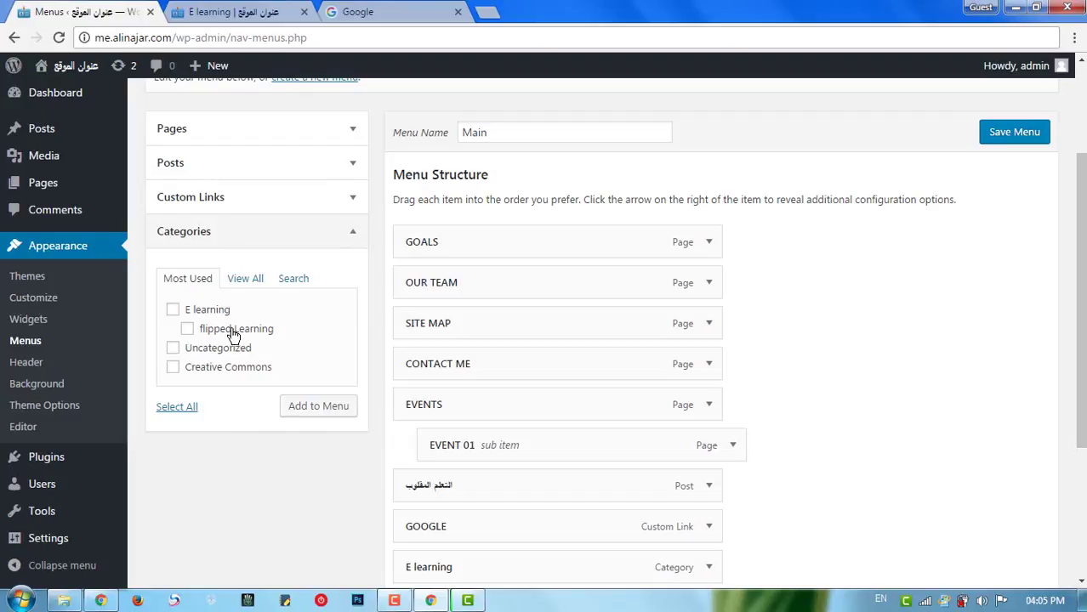
click(173, 310)
click(187, 329)
click(313, 409)
scroll(421, 465, down, 3)
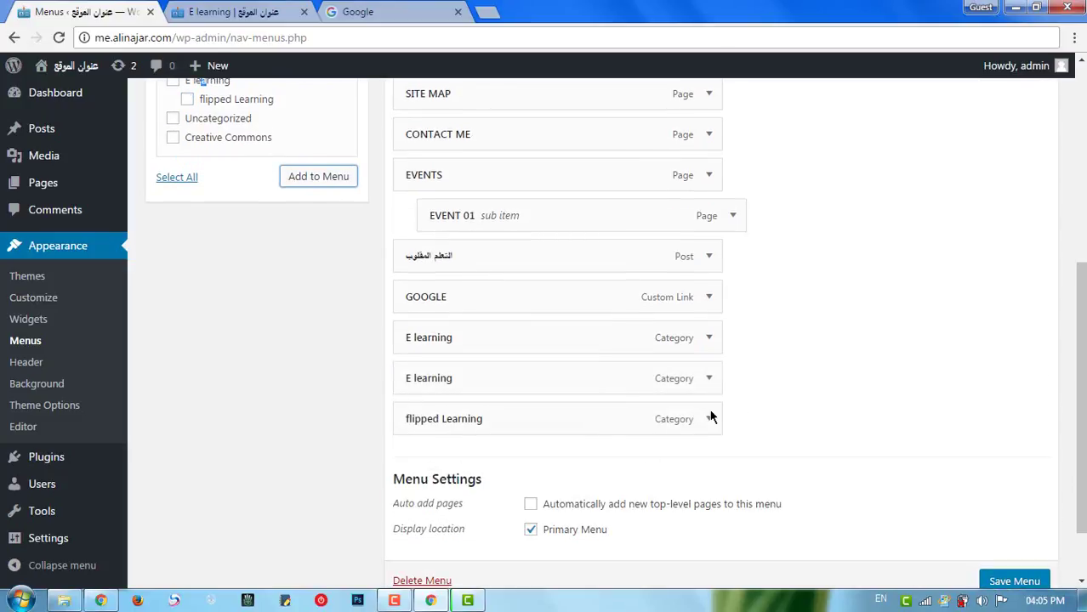
- Remove the first of the two E learning menu items and nest flipped Learning as a sub item under the remaining one
click(712, 340)
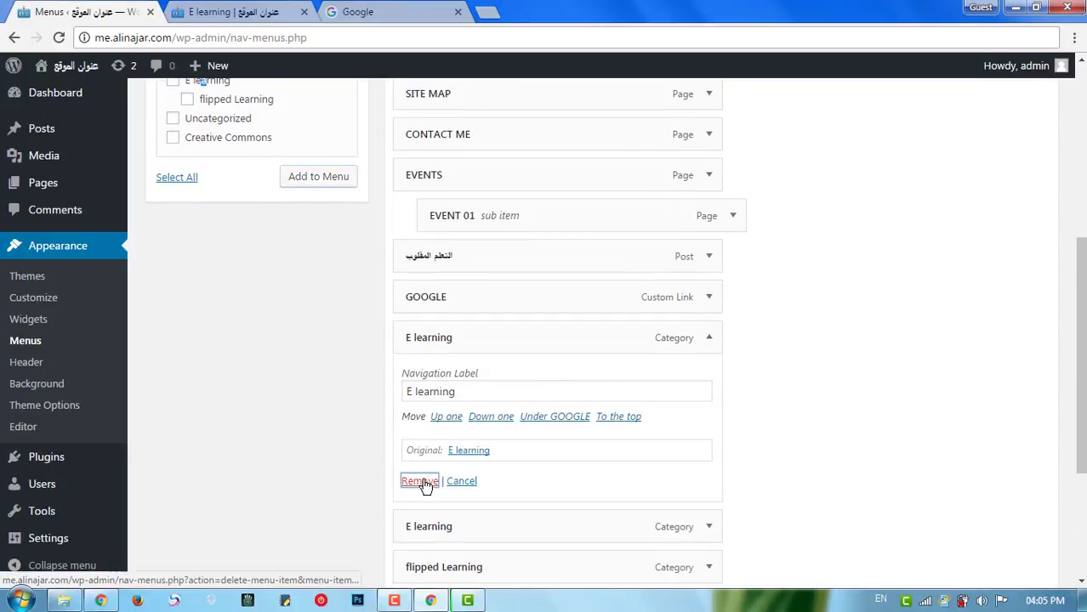
click(423, 481)
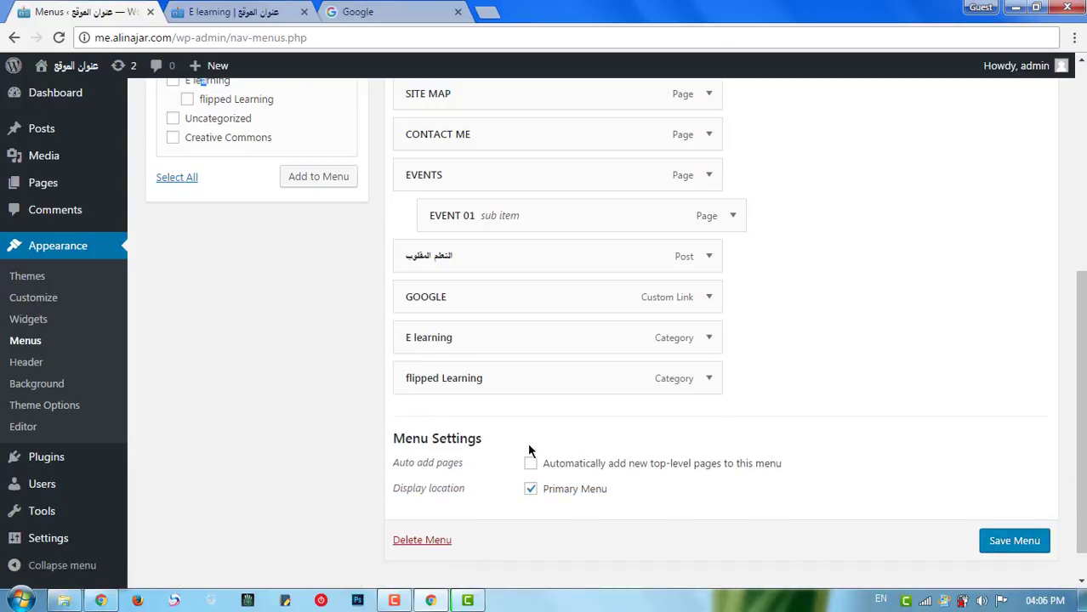
mouse_move(473, 371)
mouse_down()
mouse_move(478, 361)
mouse_move(485, 374)
mouse_up()
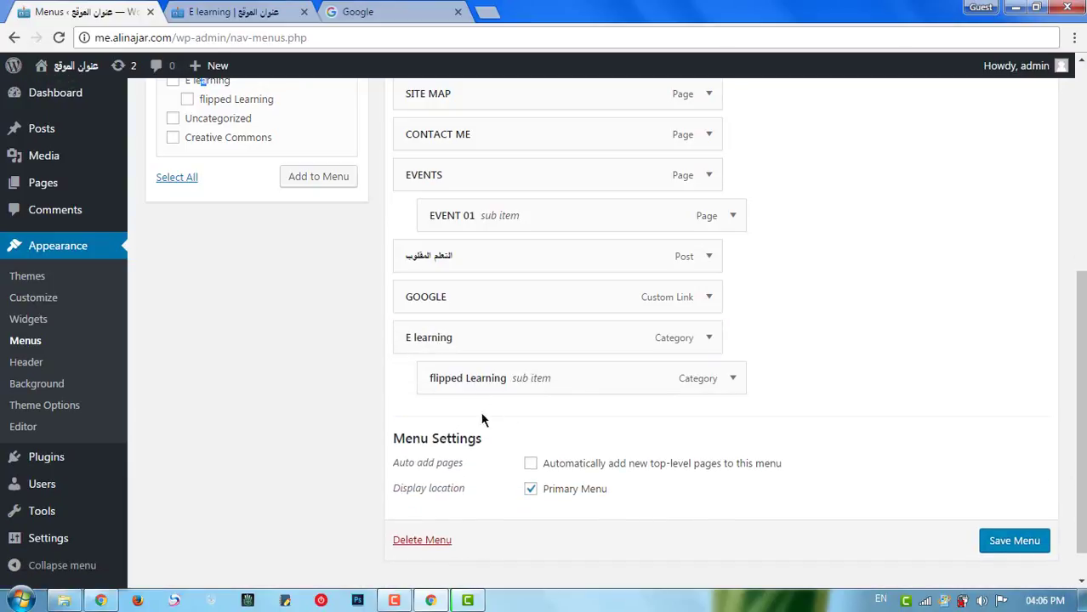
scroll(374, 397, up, 4)
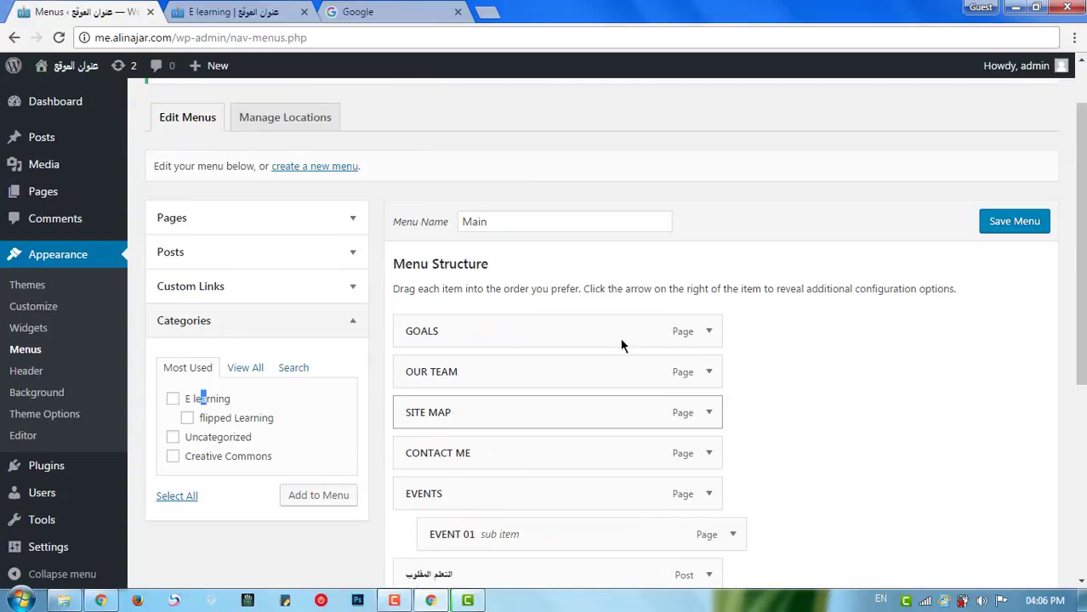
- Save the Main menu and review the menus available for the Primary Menu location without changing the assignment
click(994, 228)
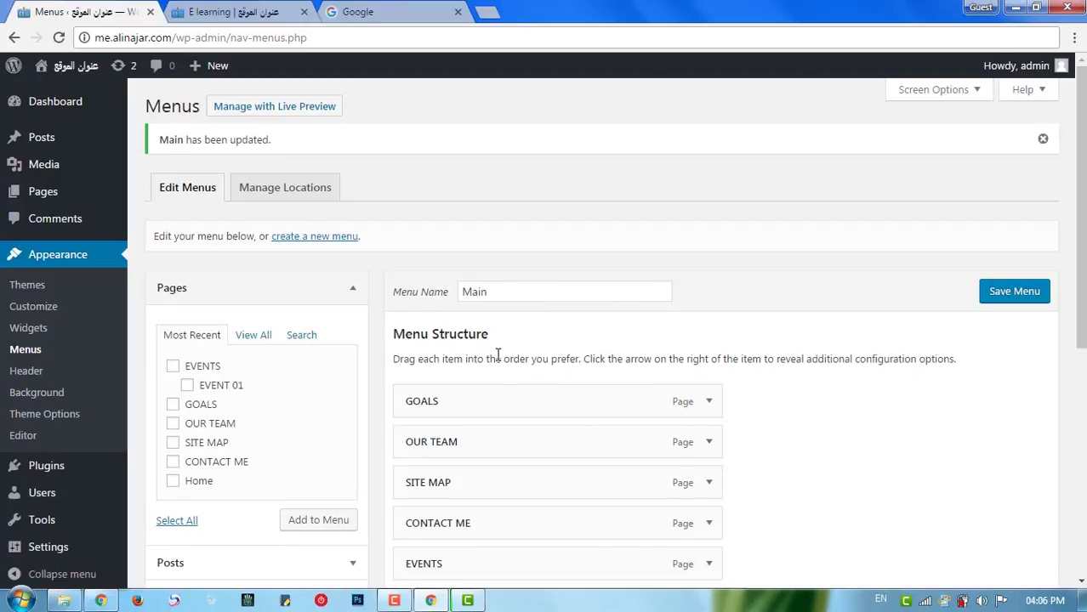
scroll(474, 381, down, 1)
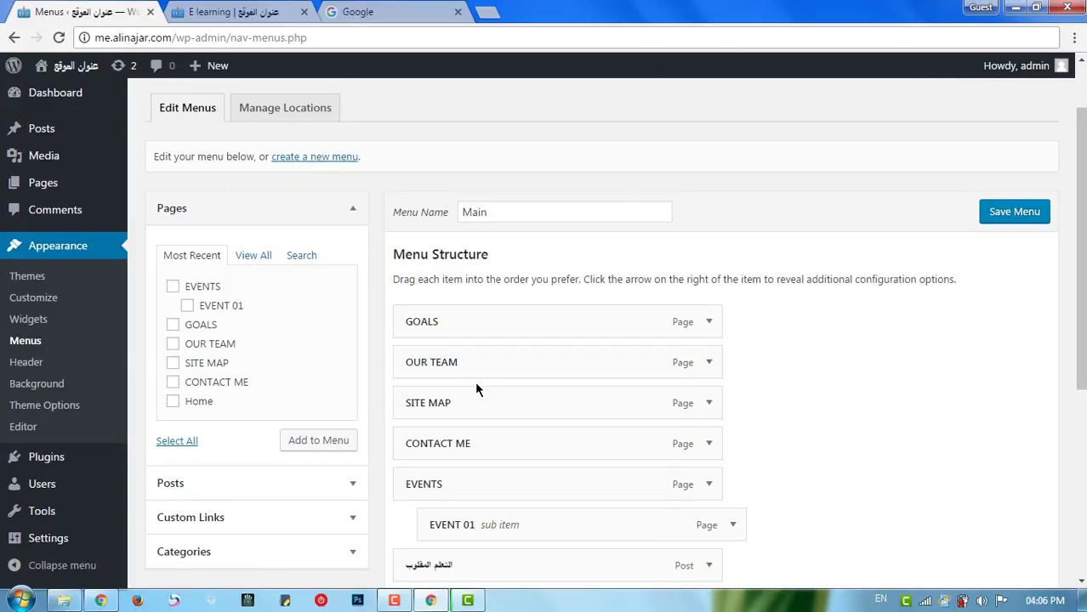
click(297, 120)
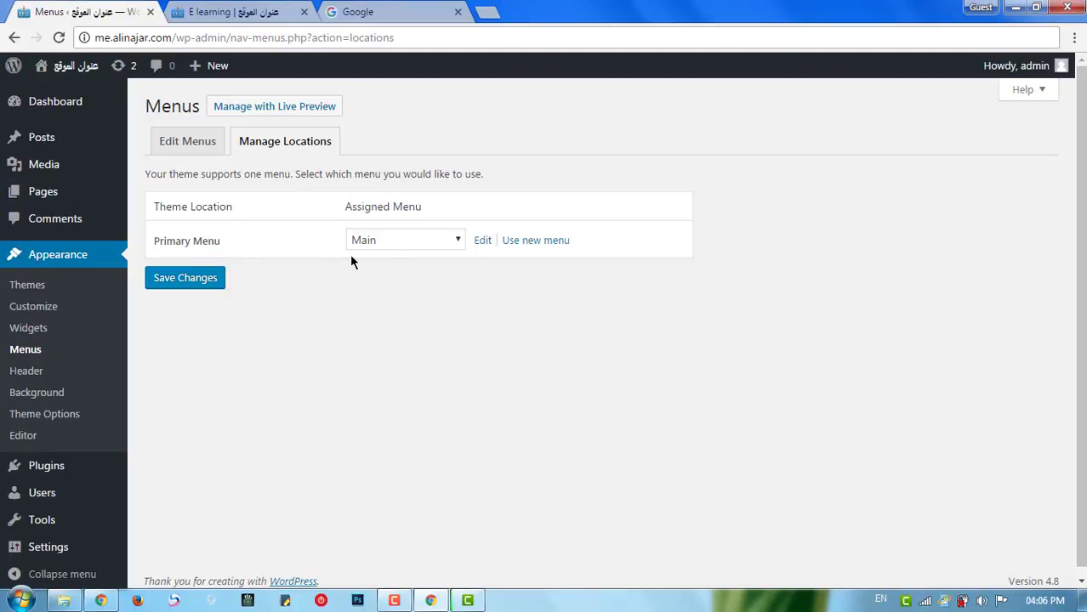
click(376, 244)
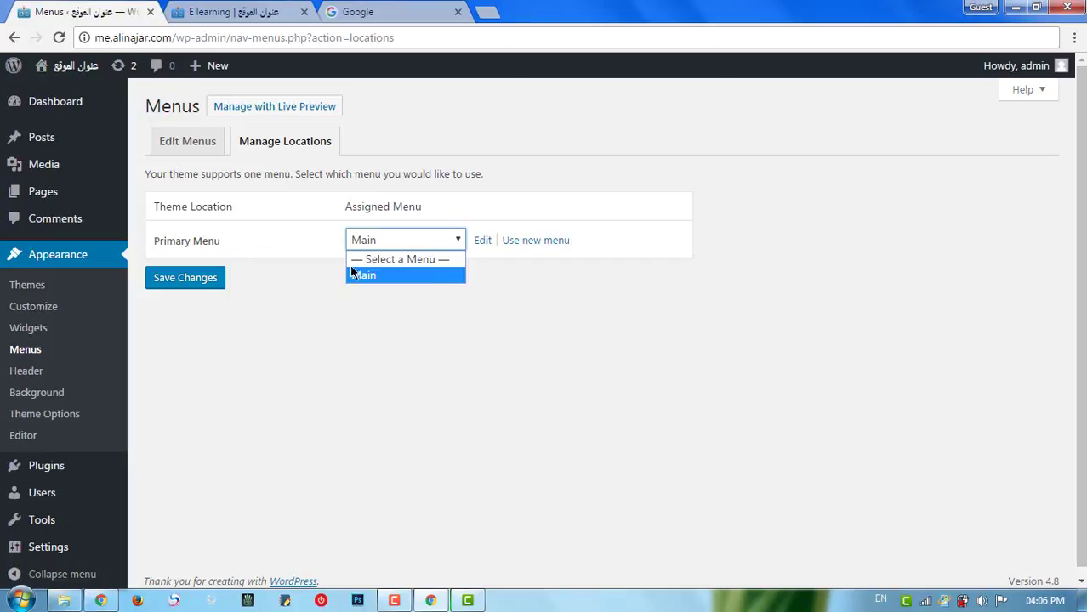
click(393, 317)
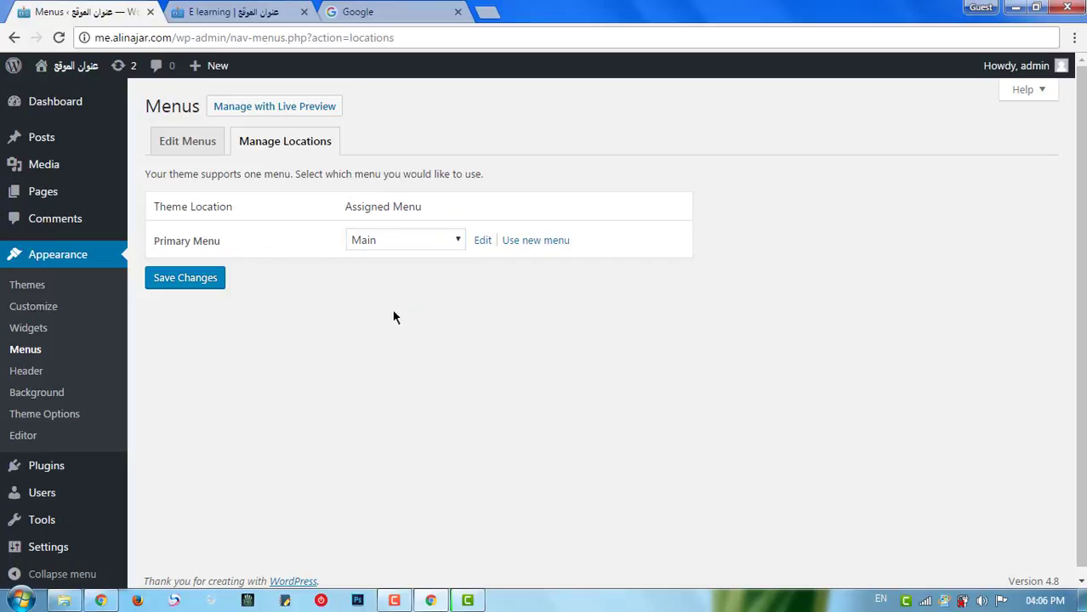
- Create a new, empty menu named MY MENU
click(189, 141)
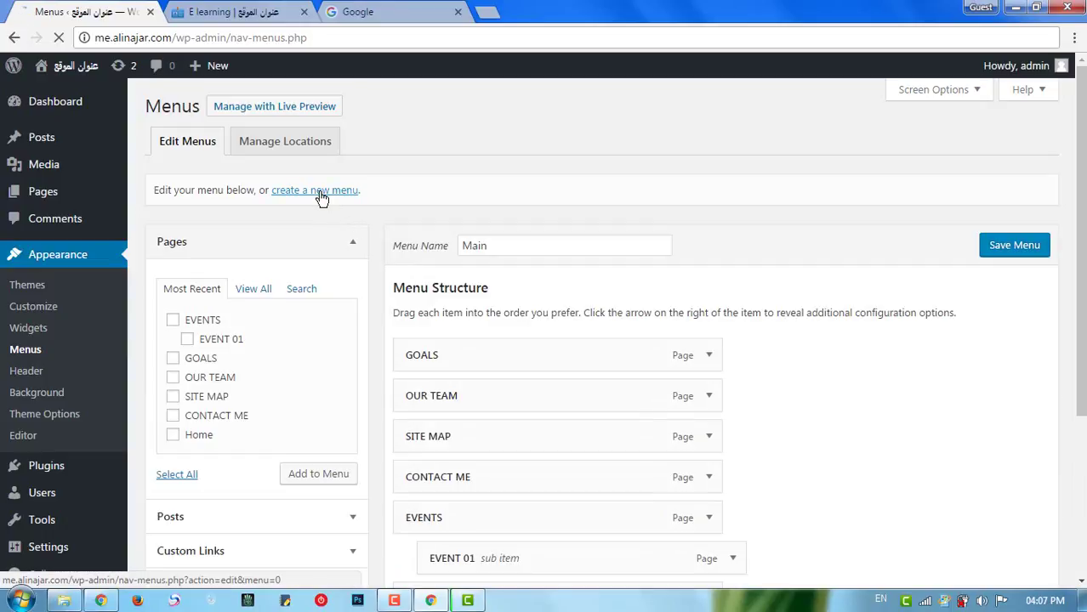
click(308, 192)
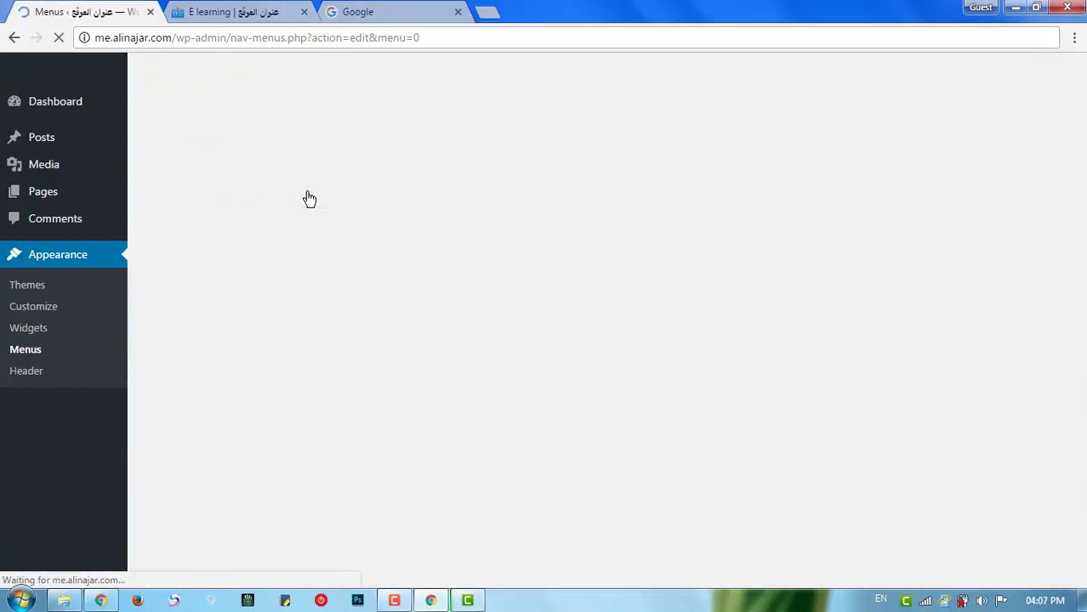
click(504, 246)
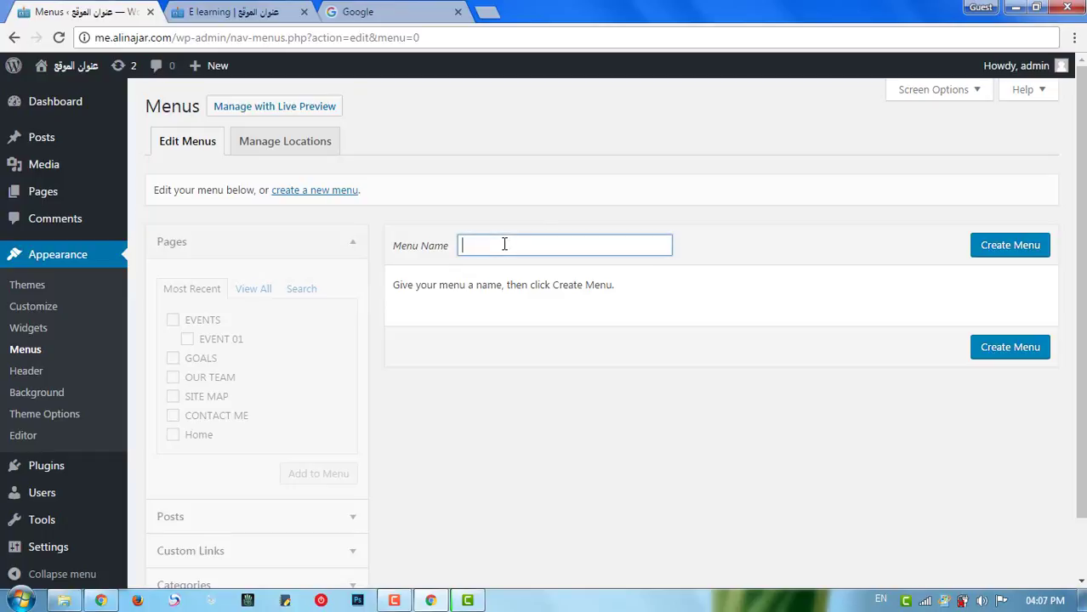
text(MY MENU)
click(1016, 252)
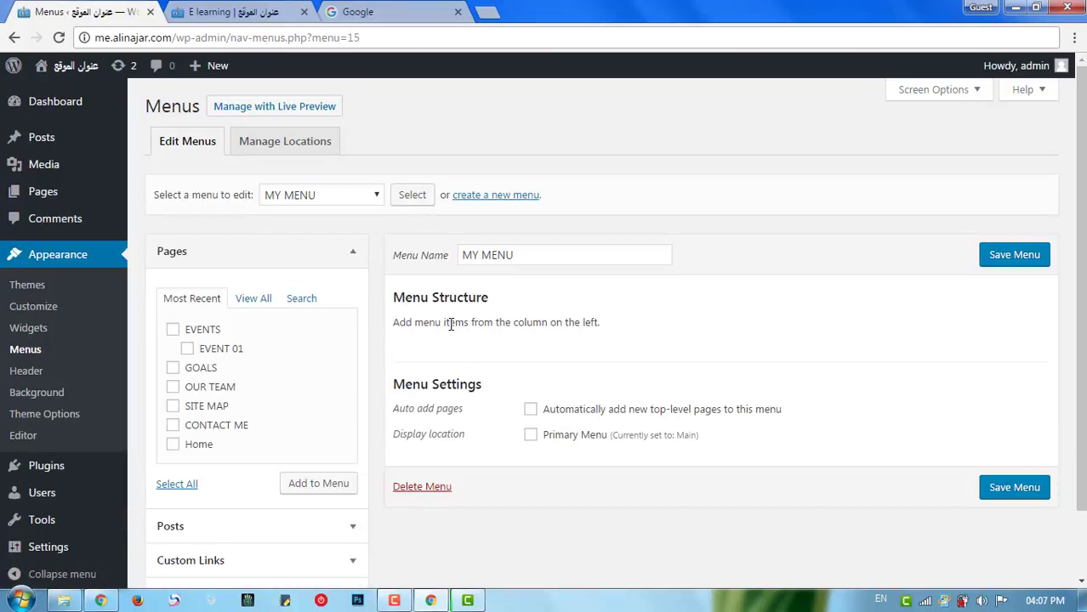
- Assign MY MENU to the theme's Primary Menu location and save the location change
click(300, 148)
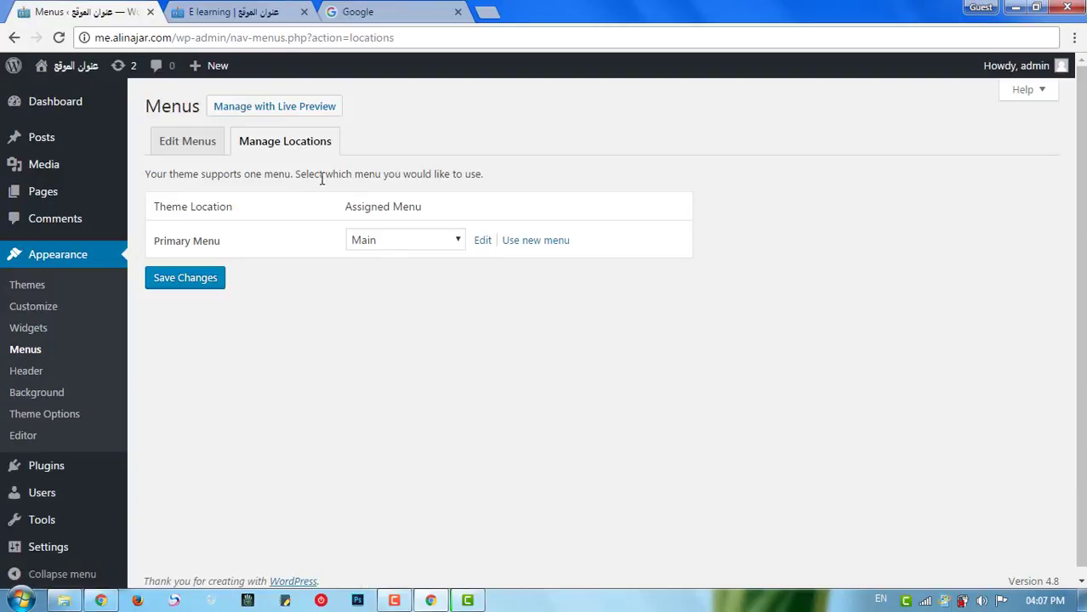
click(255, 13)
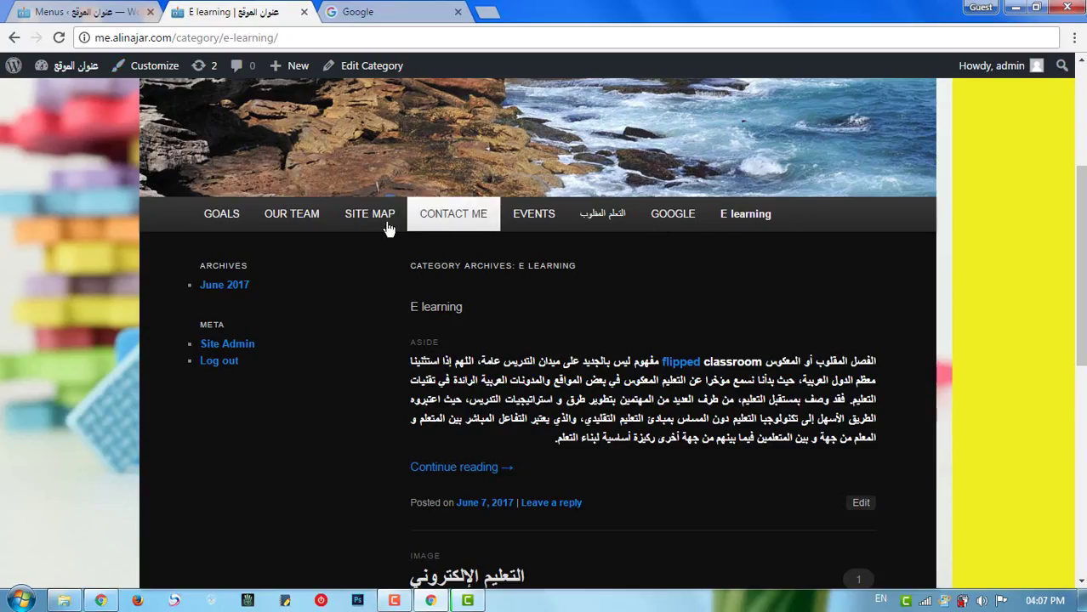
click(94, 11)
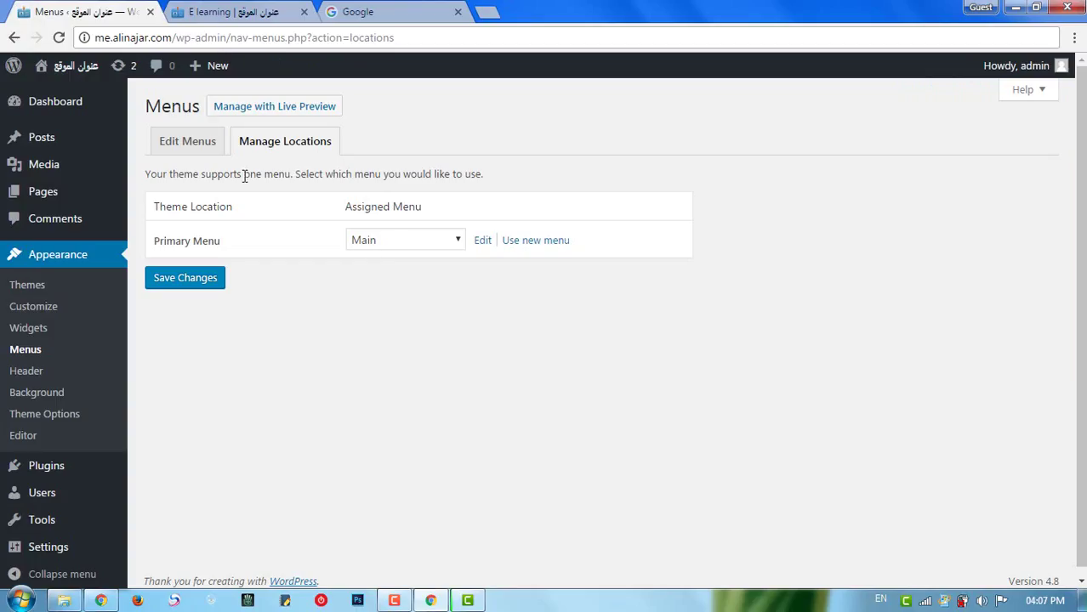
click(385, 241)
click(383, 292)
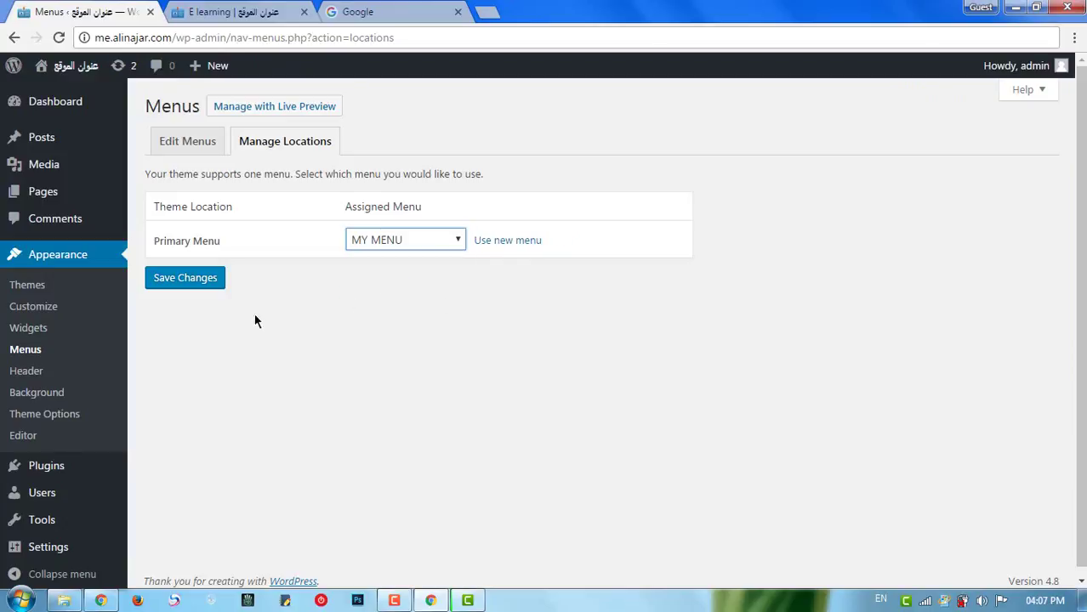
click(217, 284)
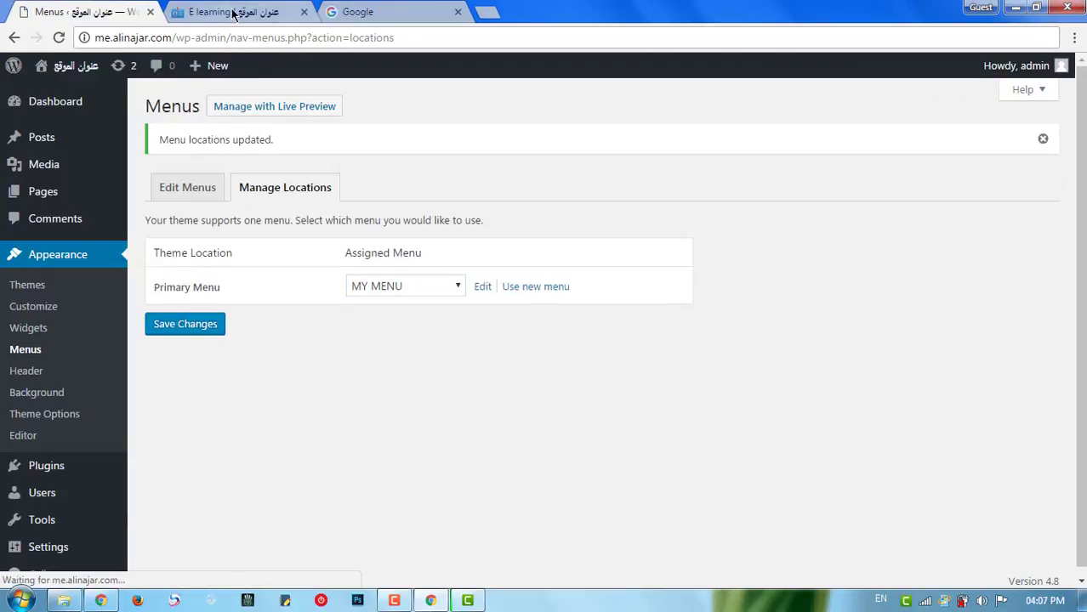
- Reload the live site's E learning page to check its navigation bar after the menu switch
click(238, 12)
right_click(113, 232)
click(148, 279)
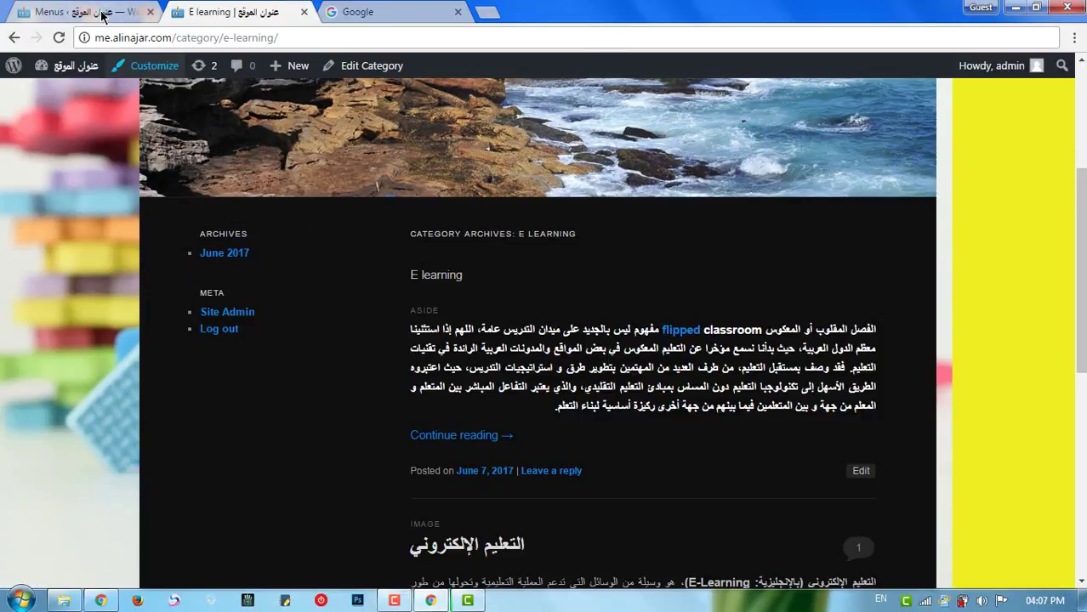
- Add the SITE MAP and CONTACT ME pages to MY MENU in the menu editor and save the menu
click(33, 10)
click(175, 198)
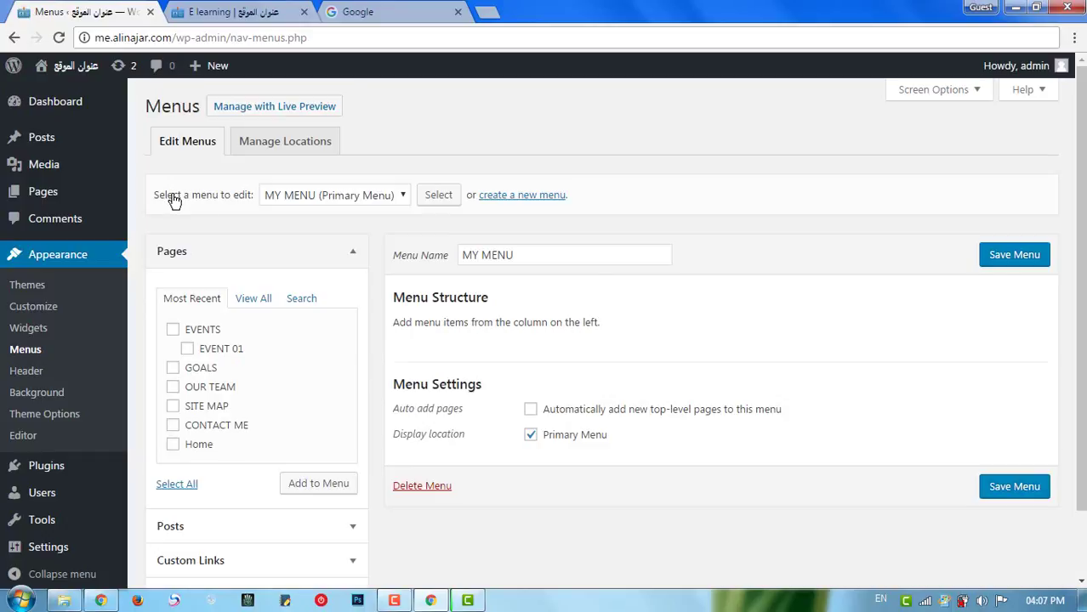
click(295, 199)
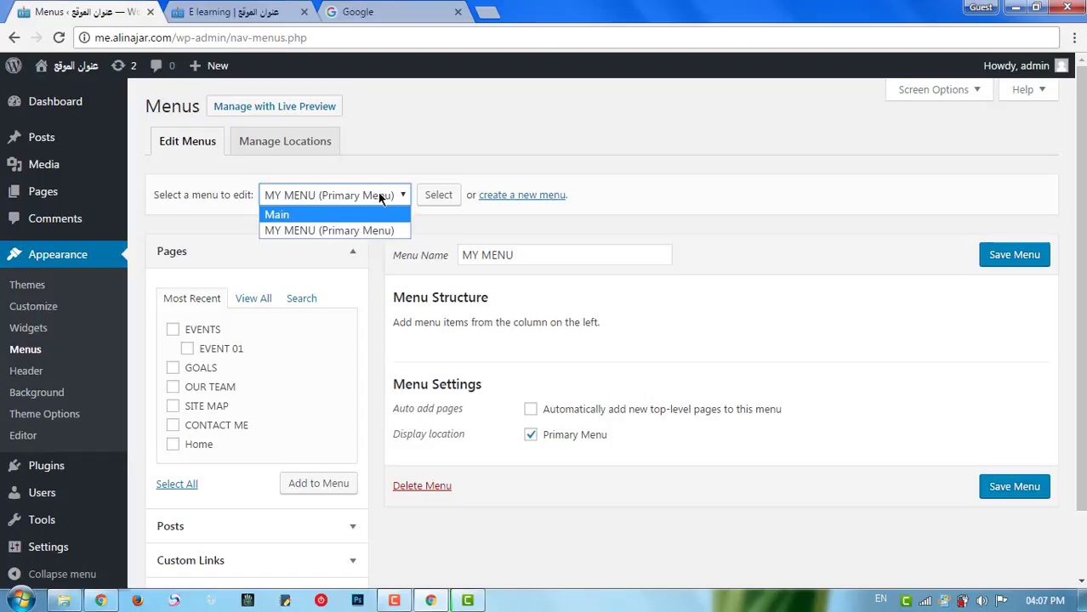
click(212, 248)
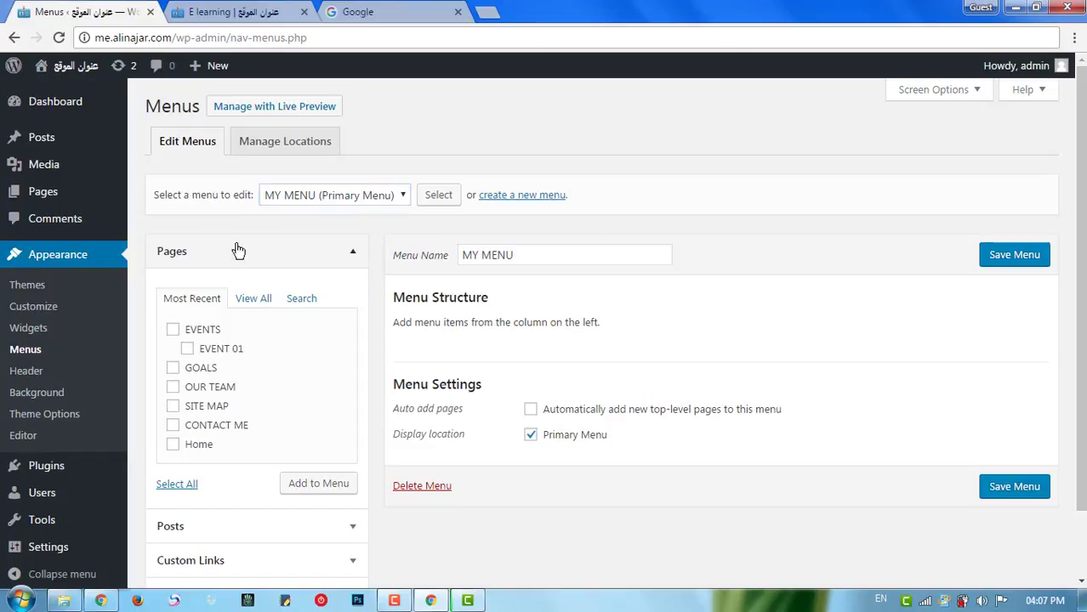
click(235, 246)
click(279, 260)
click(206, 425)
click(208, 407)
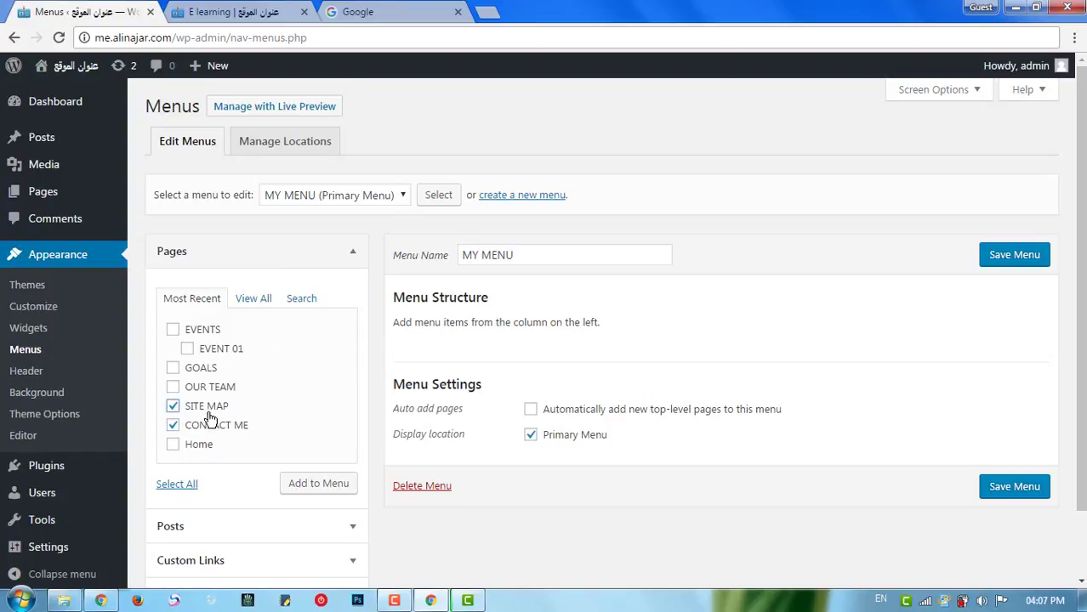
click(313, 488)
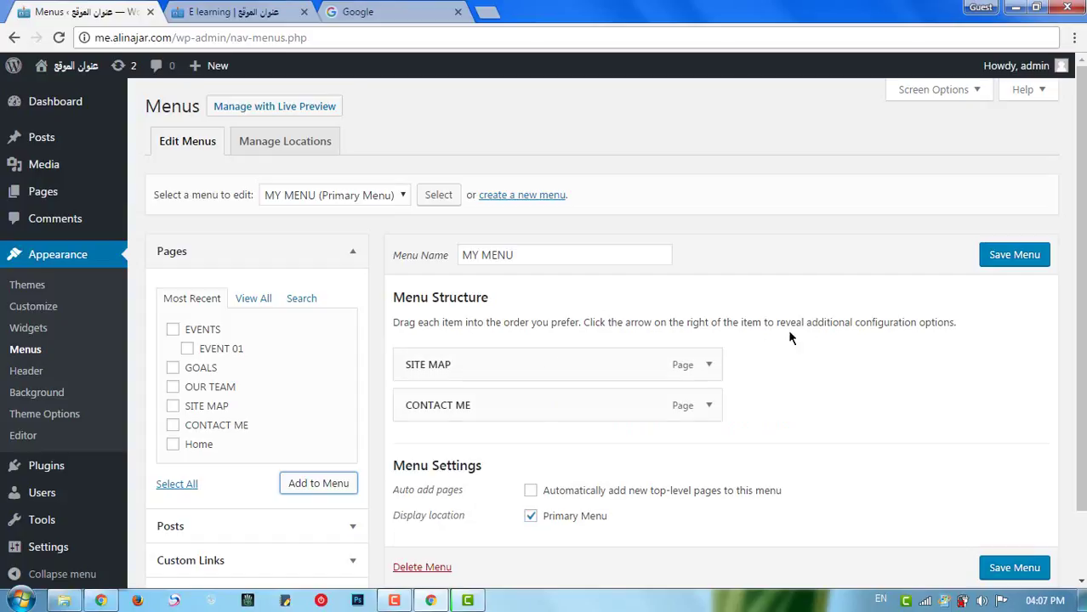
click(1011, 257)
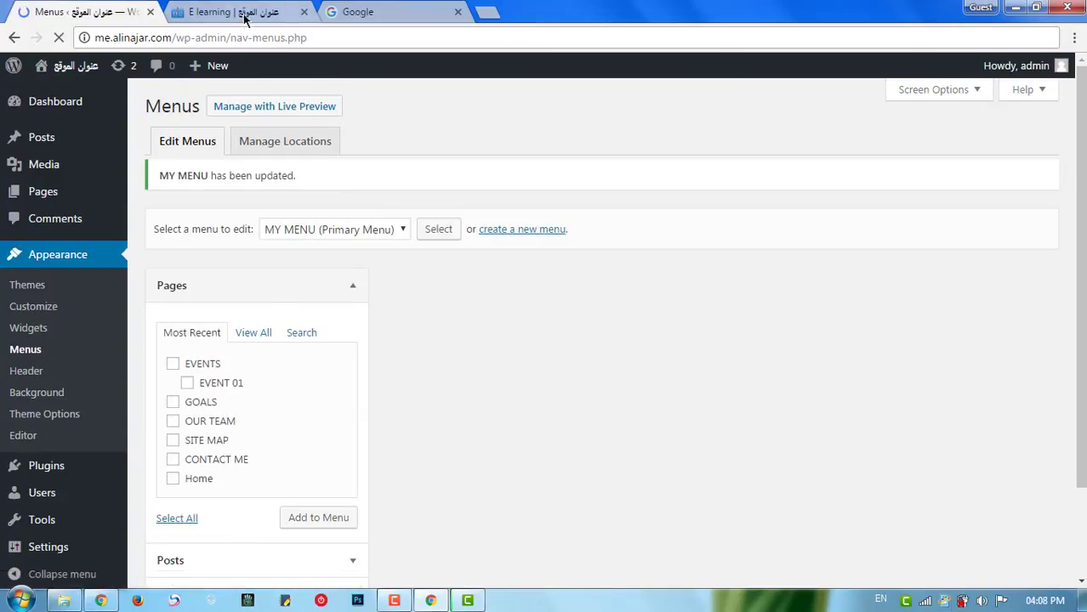
- Reload the live site to check the SITE MAP and CONTACT ME items in its navigation bar
click(234, 12)
right_click(68, 174)
click(80, 225)
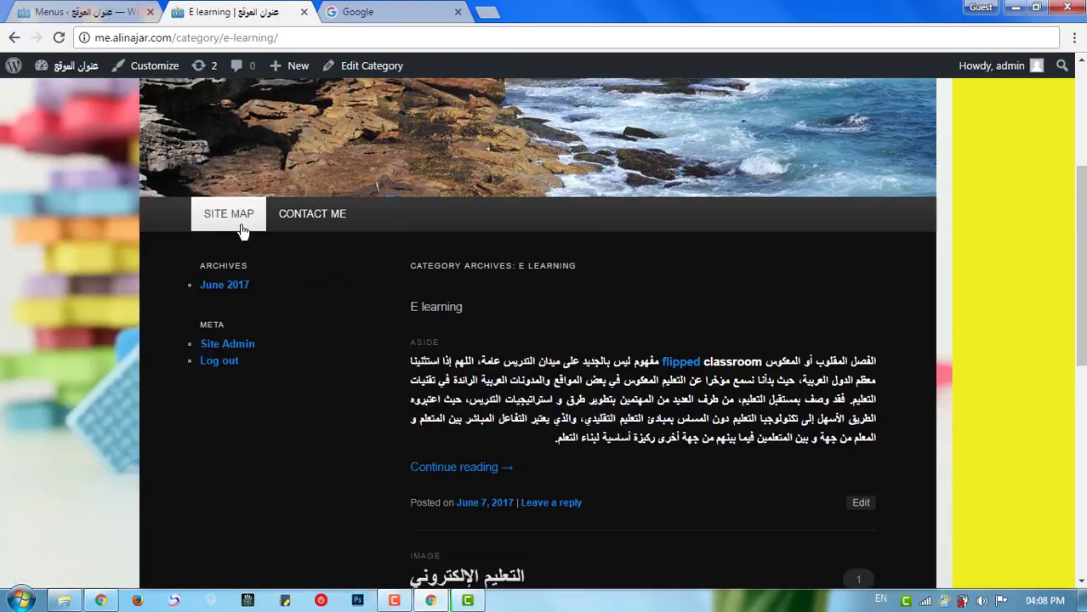
- Open the menus in live preview, examine the Main menu's items, options and the flipped Learning item's settings, and close the preview
click(80, 12)
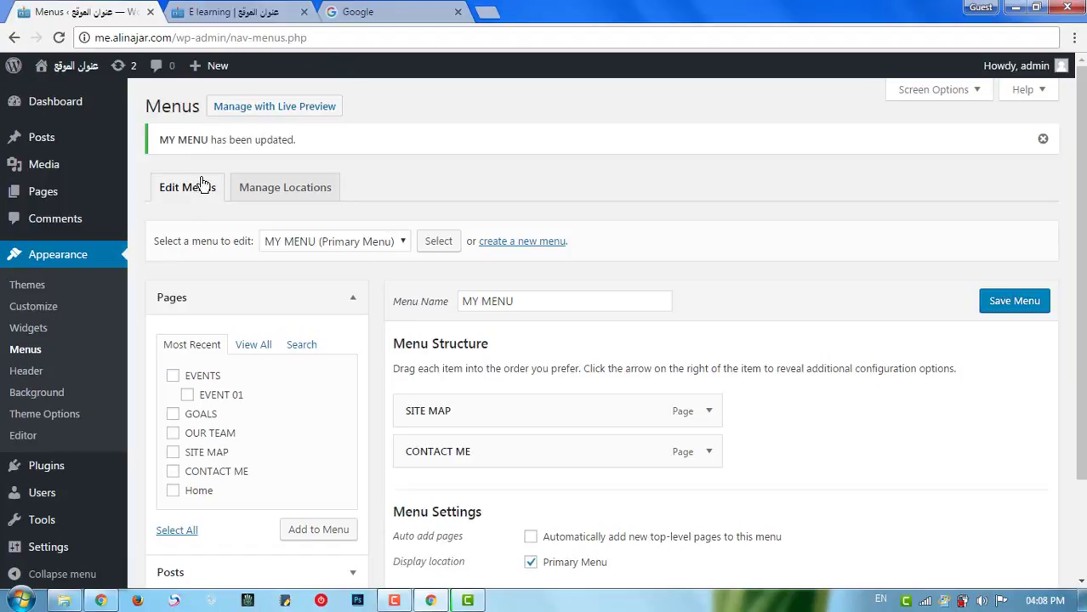
click(271, 115)
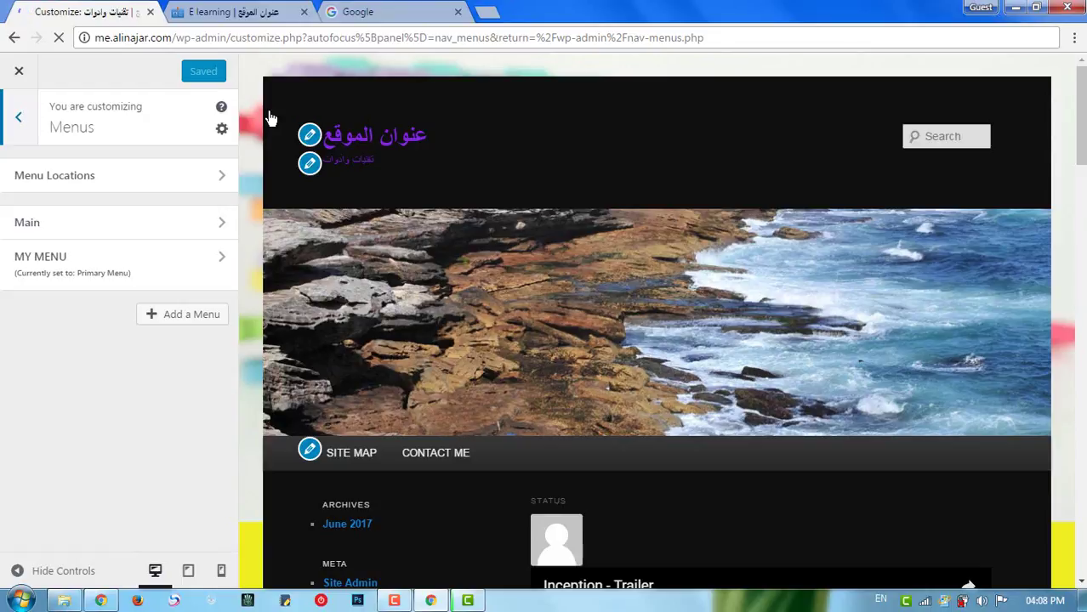
click(106, 228)
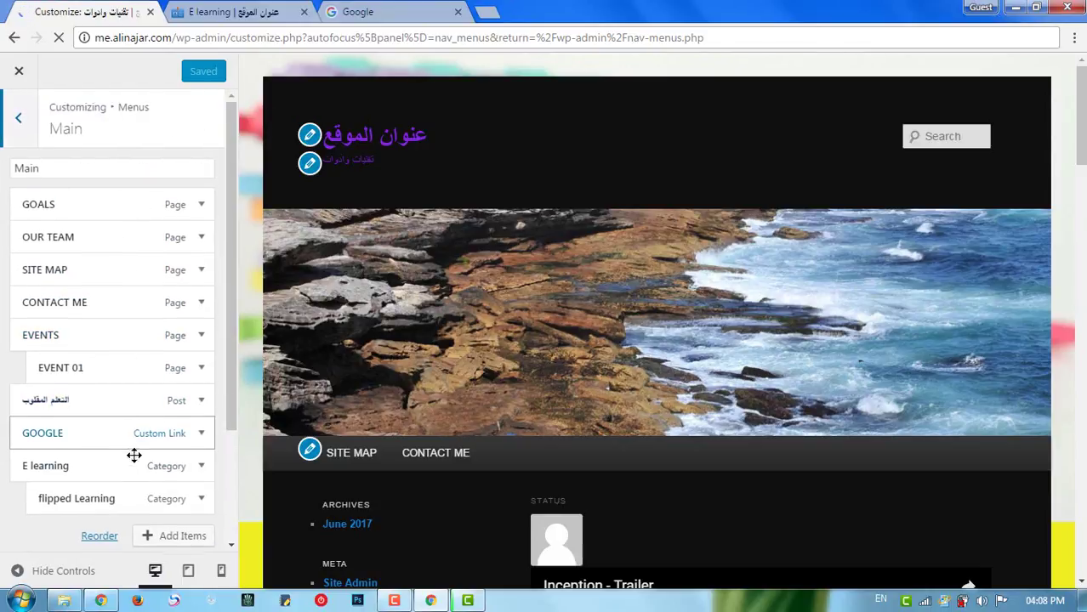
scroll(134, 456, down, 1)
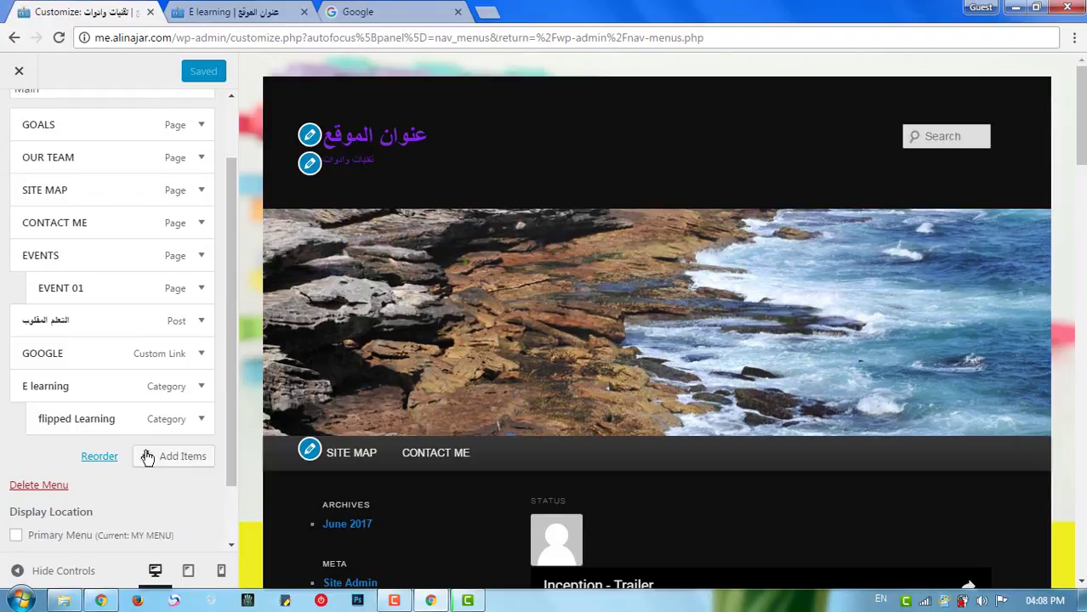
scroll(64, 515, down, 1)
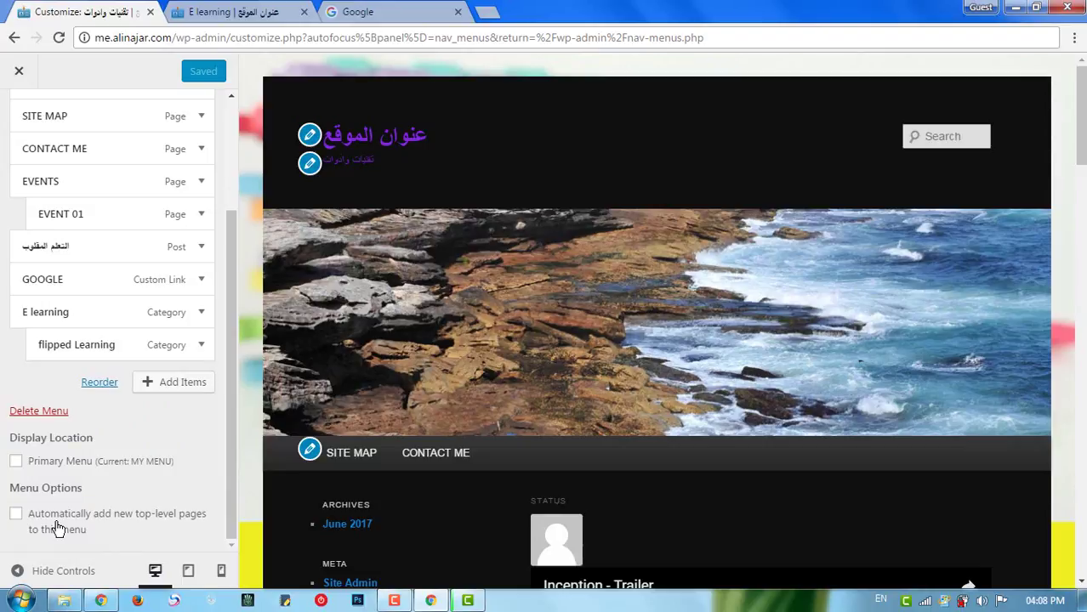
click(187, 349)
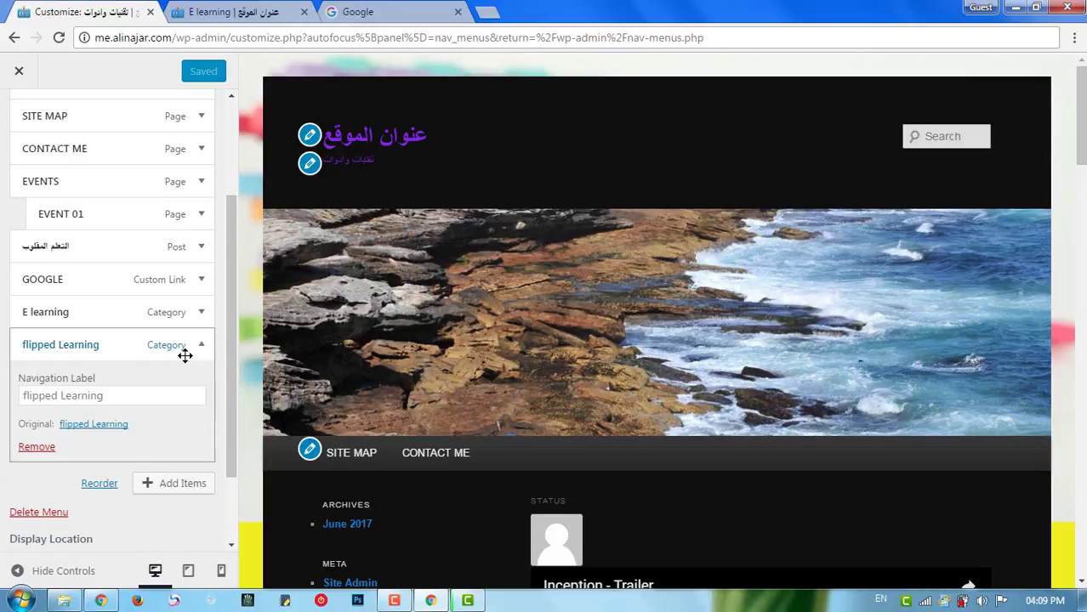
drag(185, 354, 199, 343)
scroll(196, 328, up, 5)
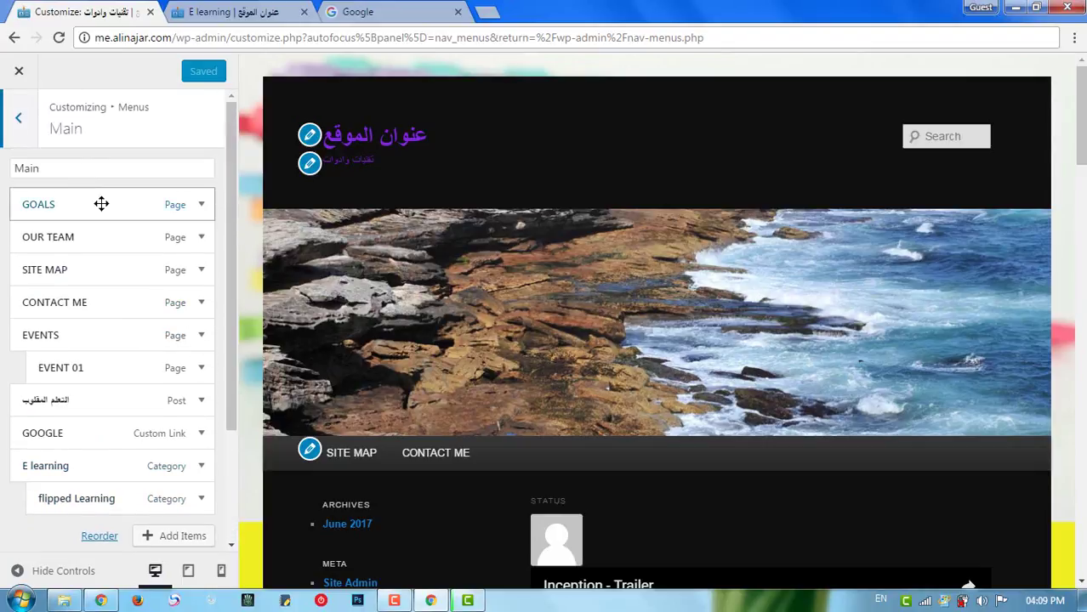
click(17, 75)
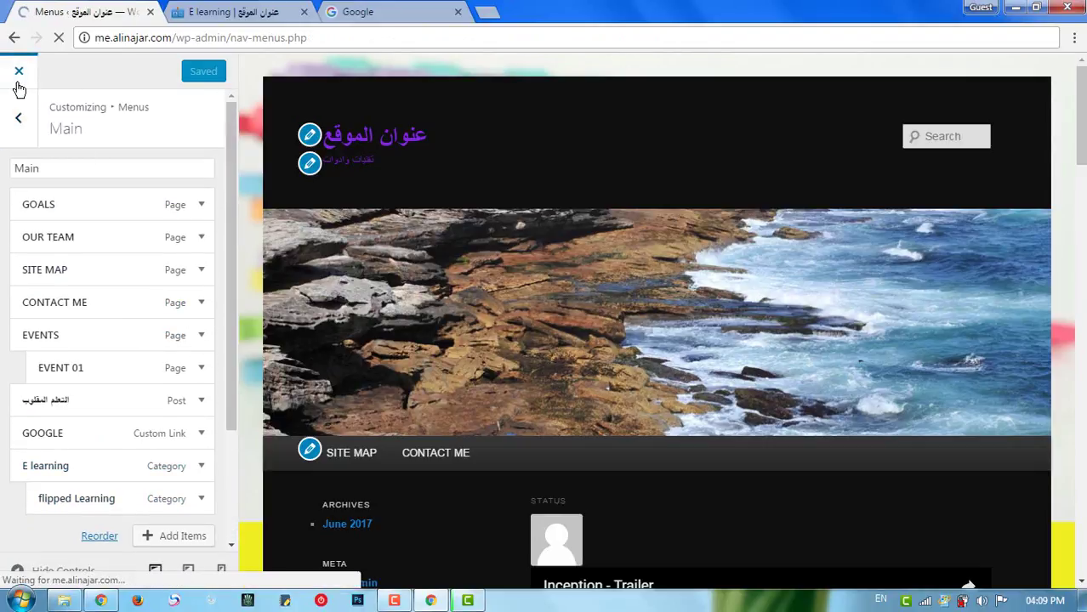